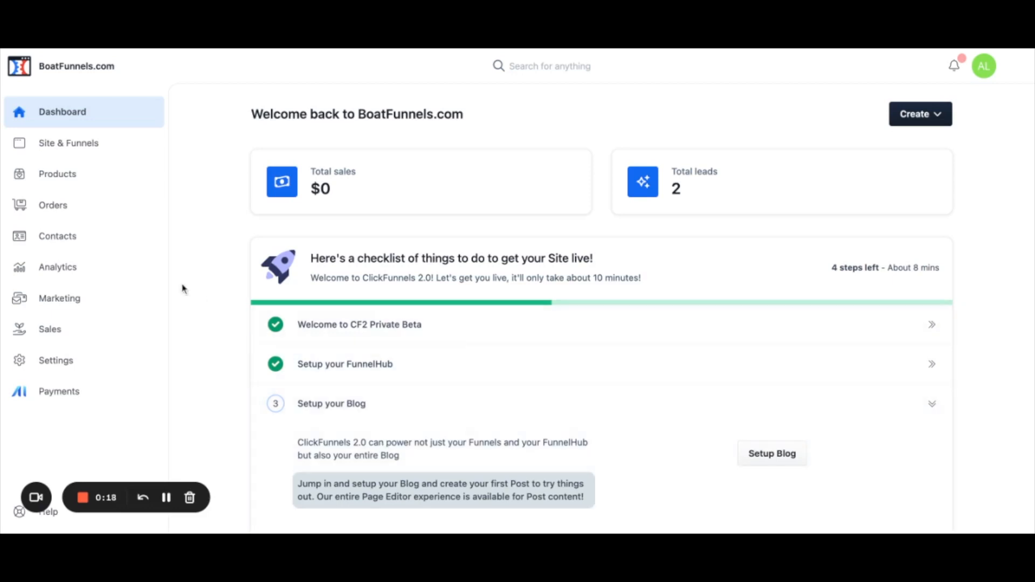
- Go to the site's Courses area and start a new course from blank
click(62, 149)
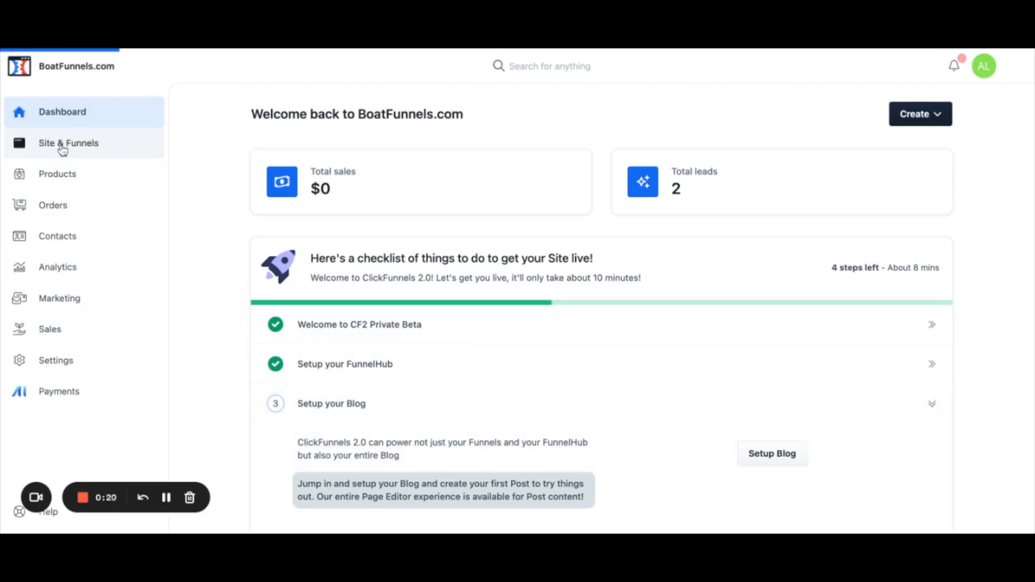
scroll(601, 307, down, 1)
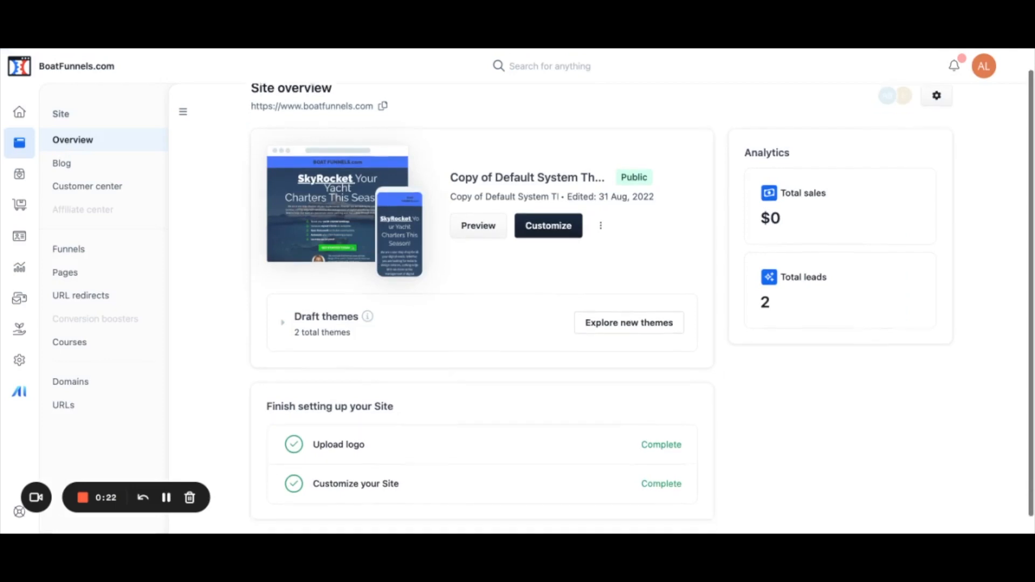
click(82, 350)
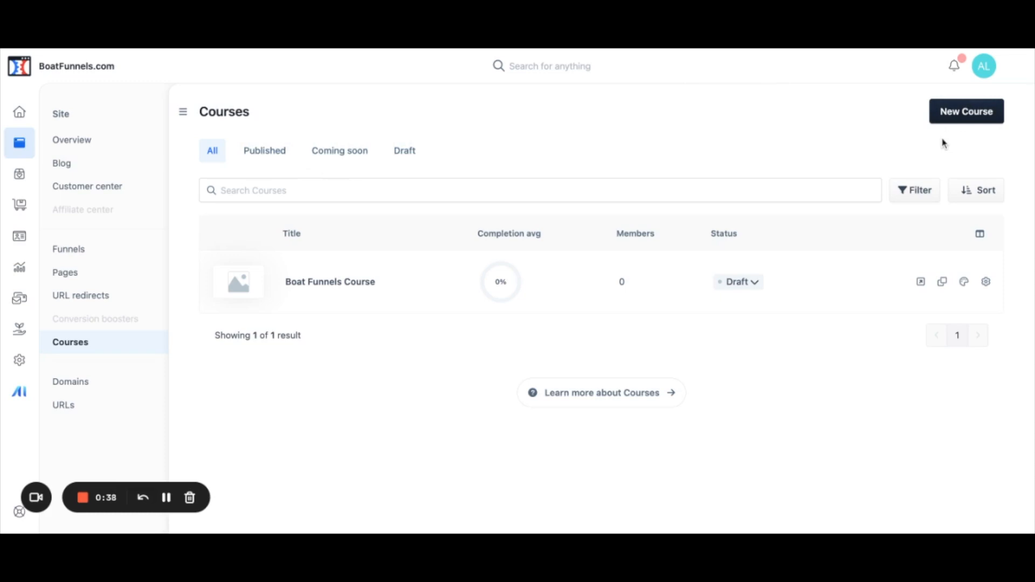
click(951, 116)
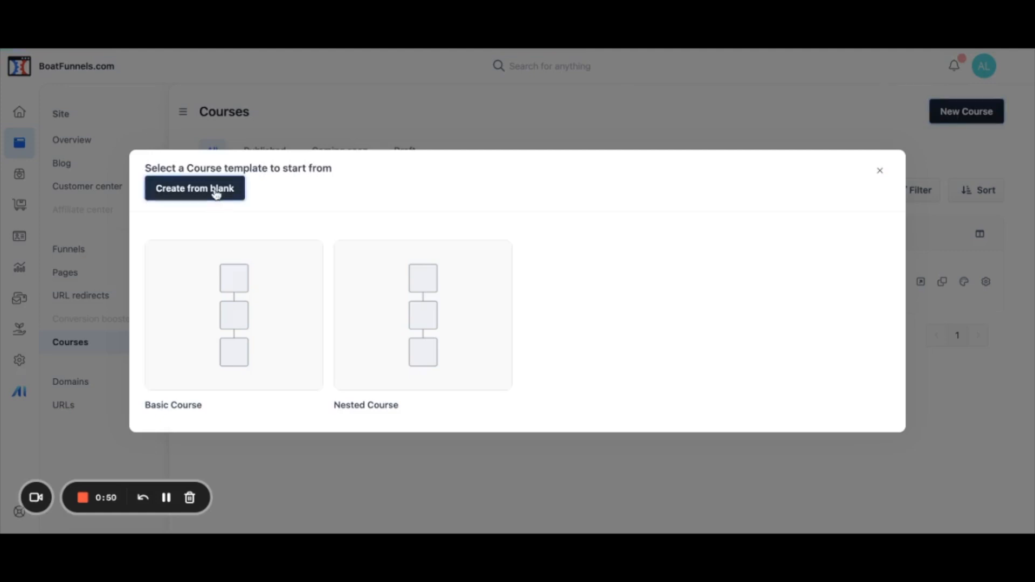
click(216, 191)
- Create the course with the title "Training Course" and the description "This is the course to learn Courses"
text(Training Course)
key(Tab)
text(This is the course to learn Courses)
scroll(581, 223, down, 6)
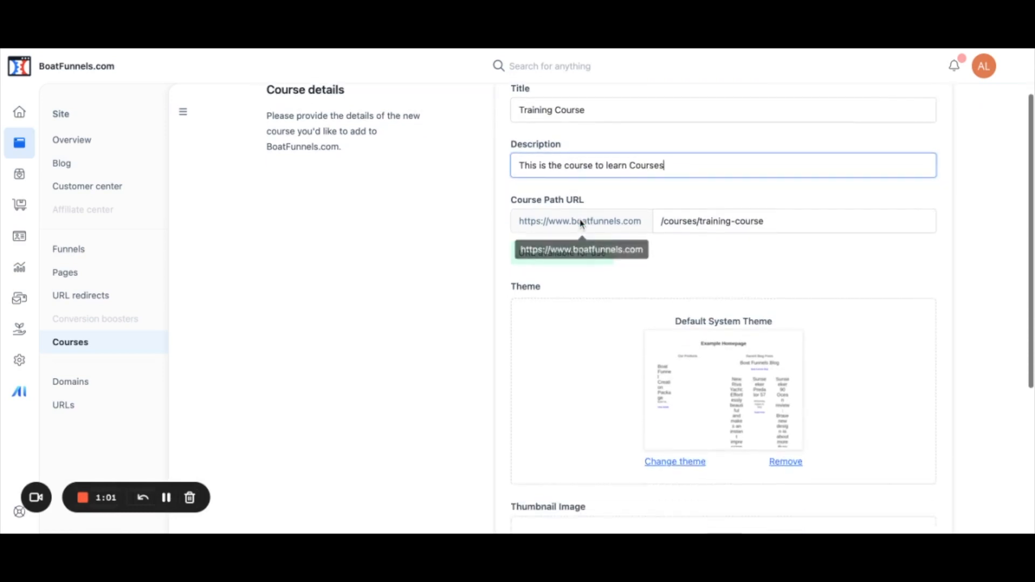
scroll(762, 196, up, 1)
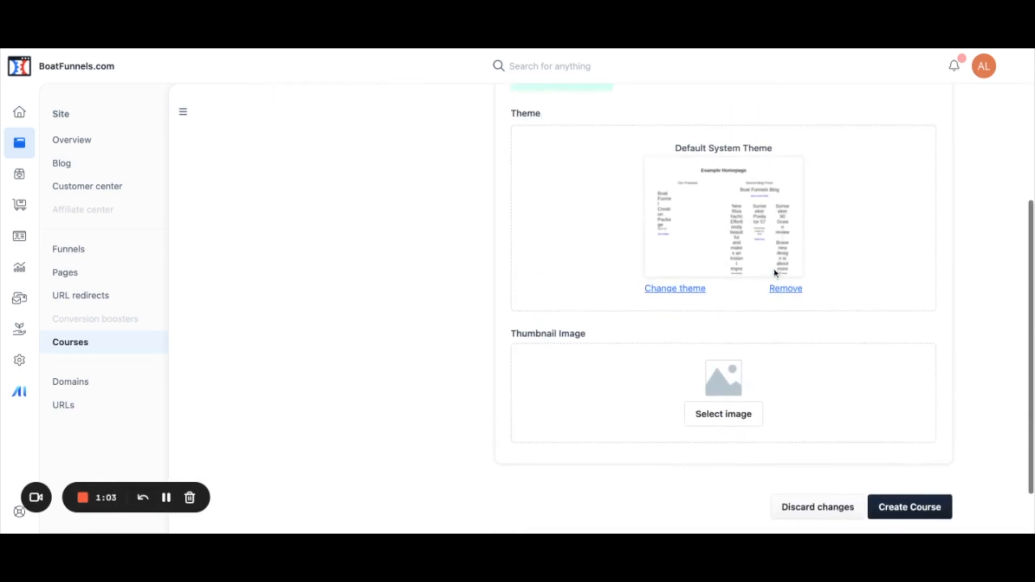
scroll(590, 206, down, 1)
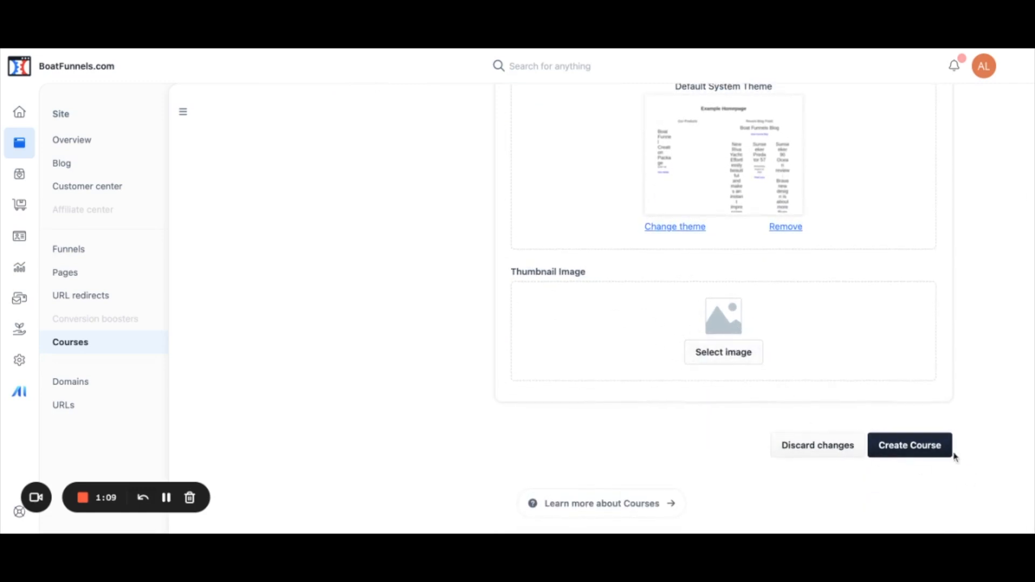
click(932, 447)
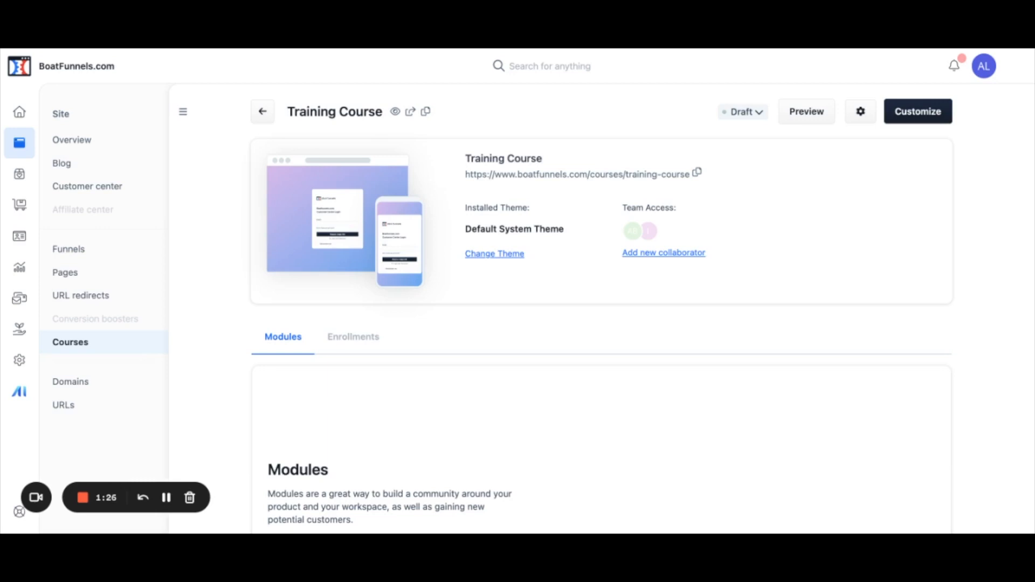
- Review the Training Course's settings, including details, theme, thumbnail, template pages and linked products, and return to the course overview
scroll(298, 399, down, 3)
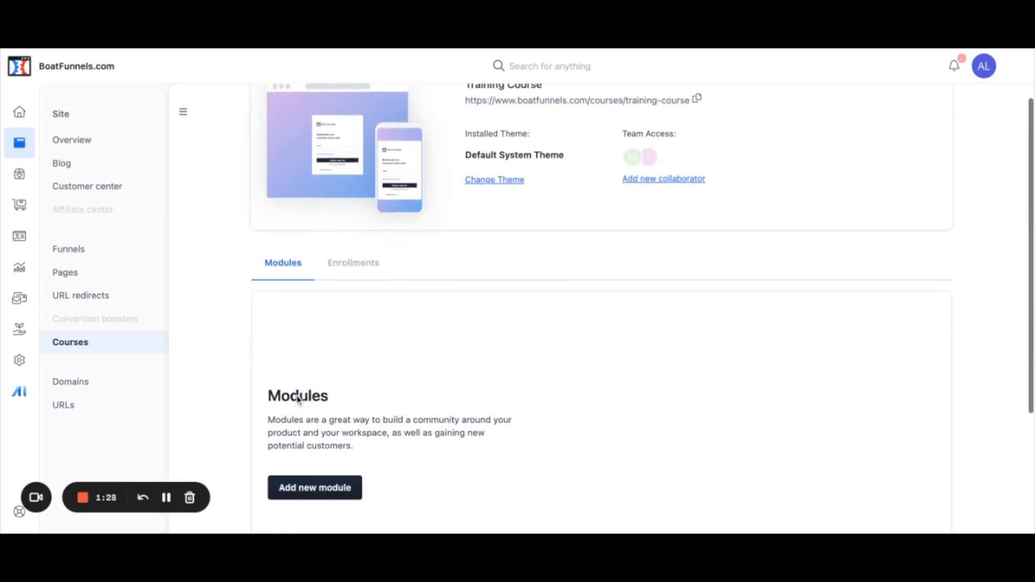
scroll(601, 307, up, 3)
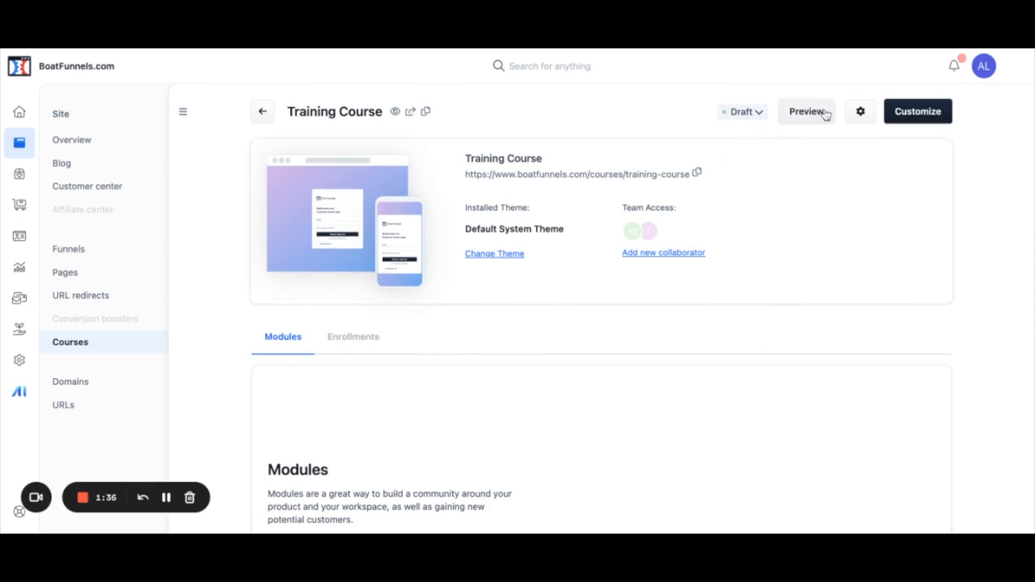
click(861, 114)
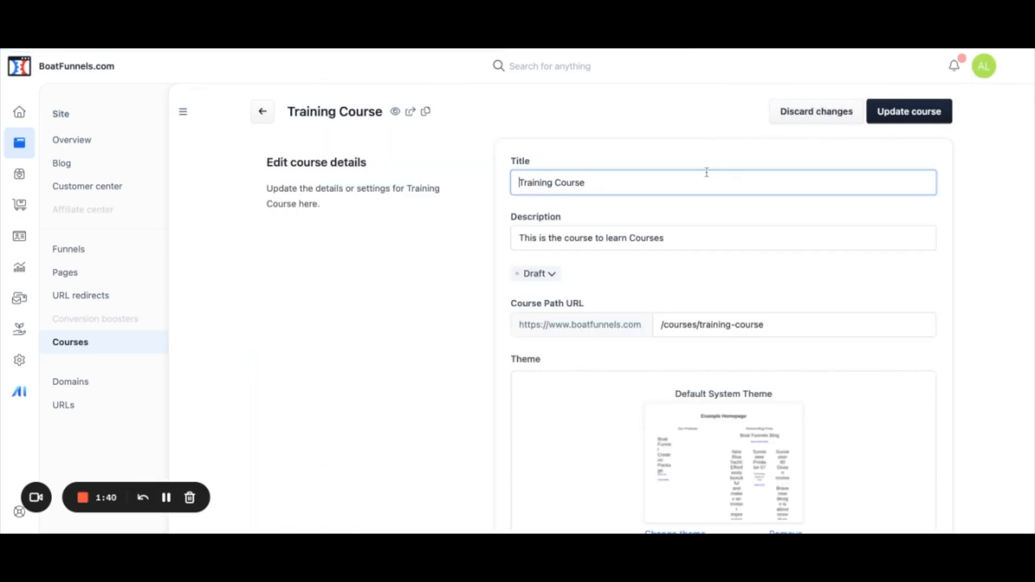
scroll(706, 172, down, 6)
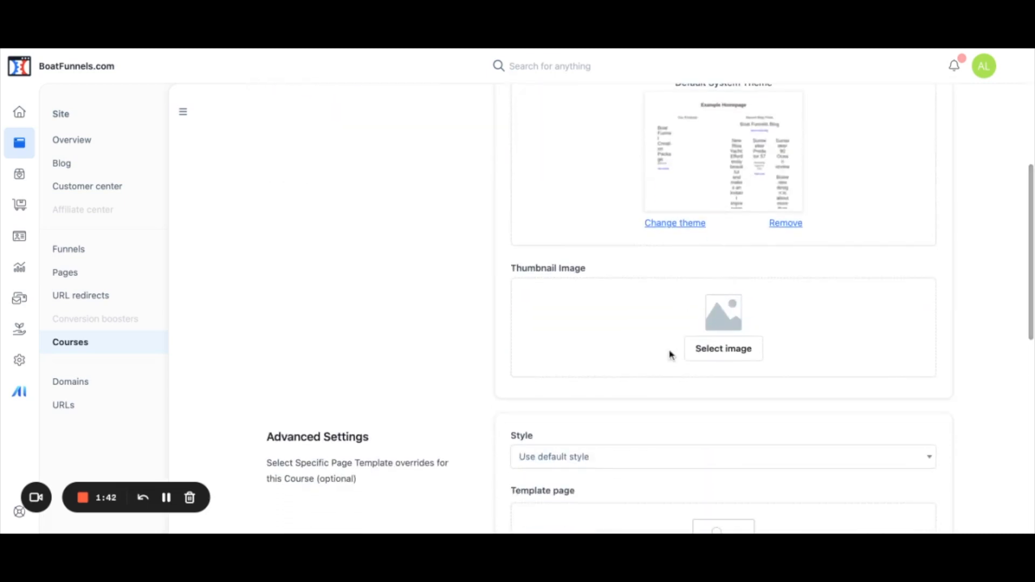
scroll(670, 354, down, 3)
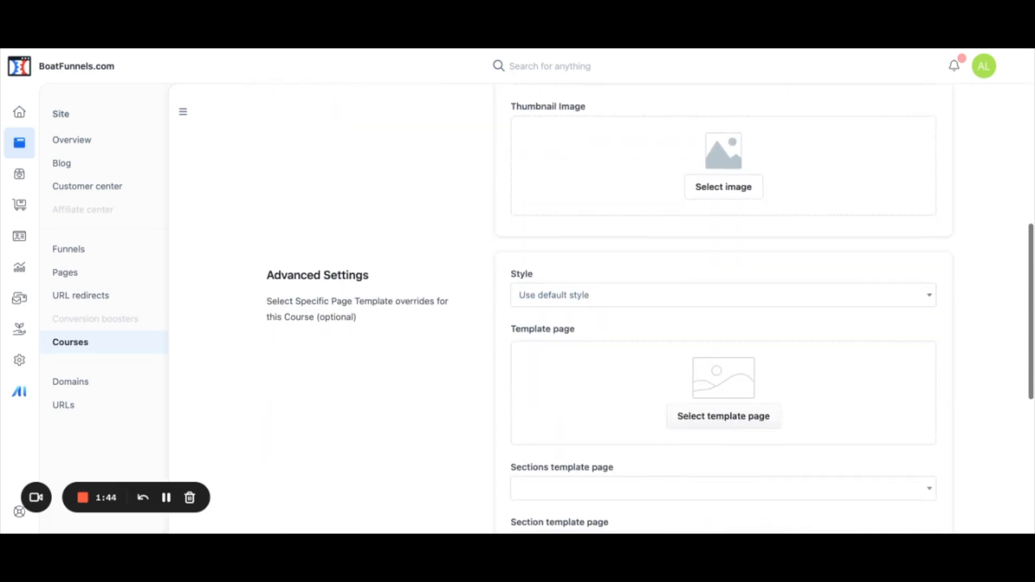
scroll(701, 345, down, 2)
scroll(701, 345, down, 2)
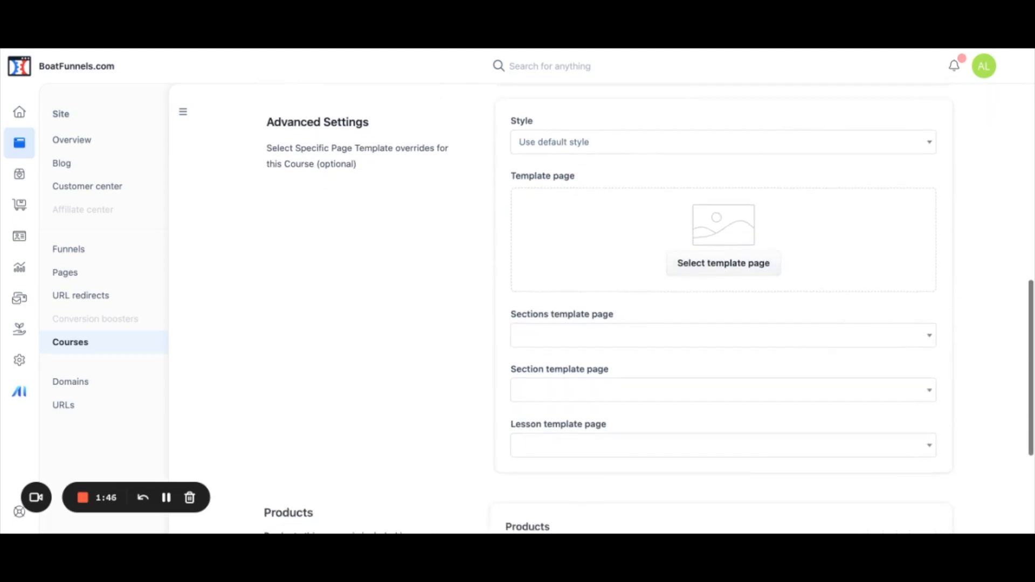
scroll(701, 345, down, 4)
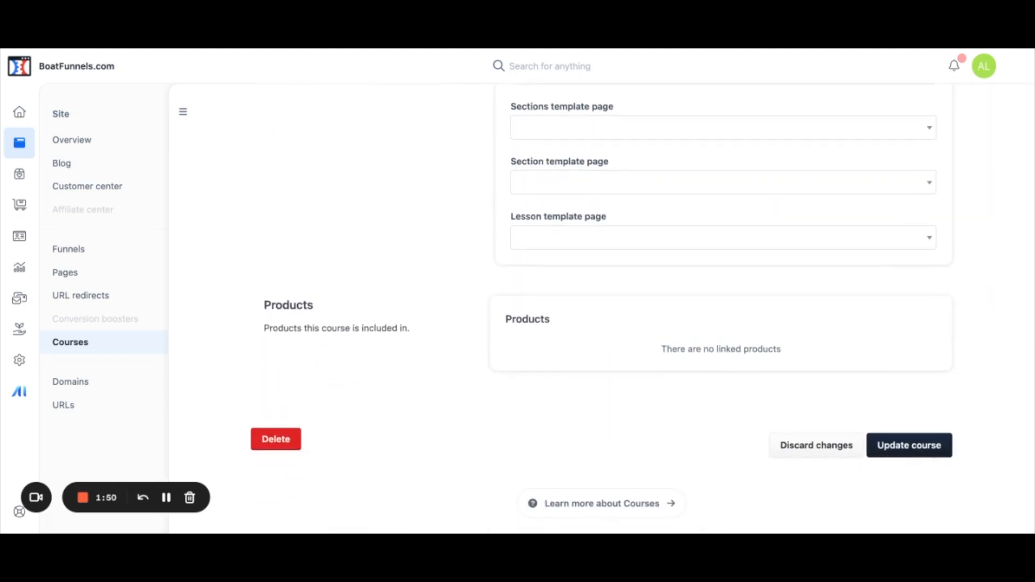
click(931, 457)
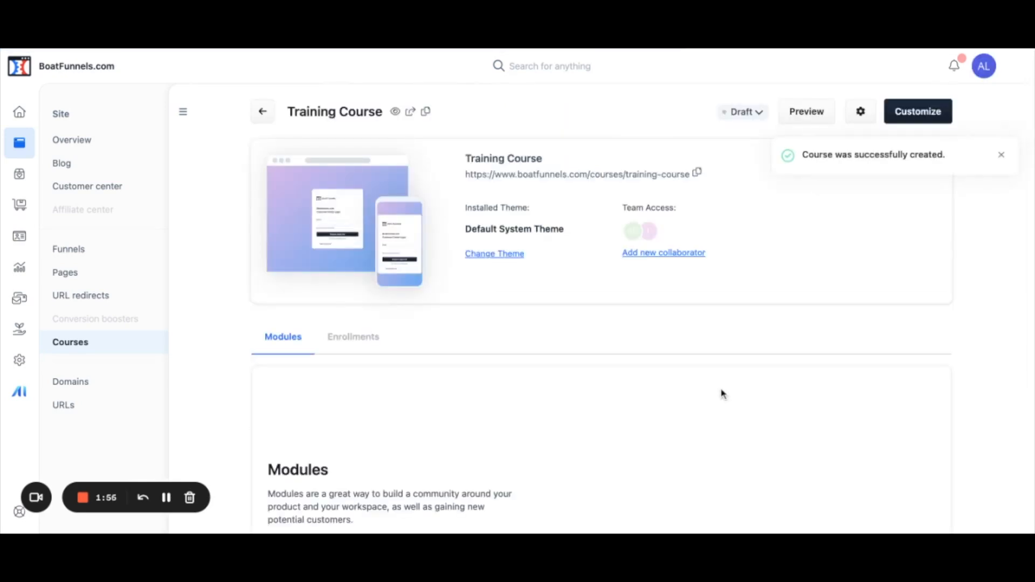
- Start a new module titled "First Module" with the description "This is the first module"
scroll(722, 393, down, 2)
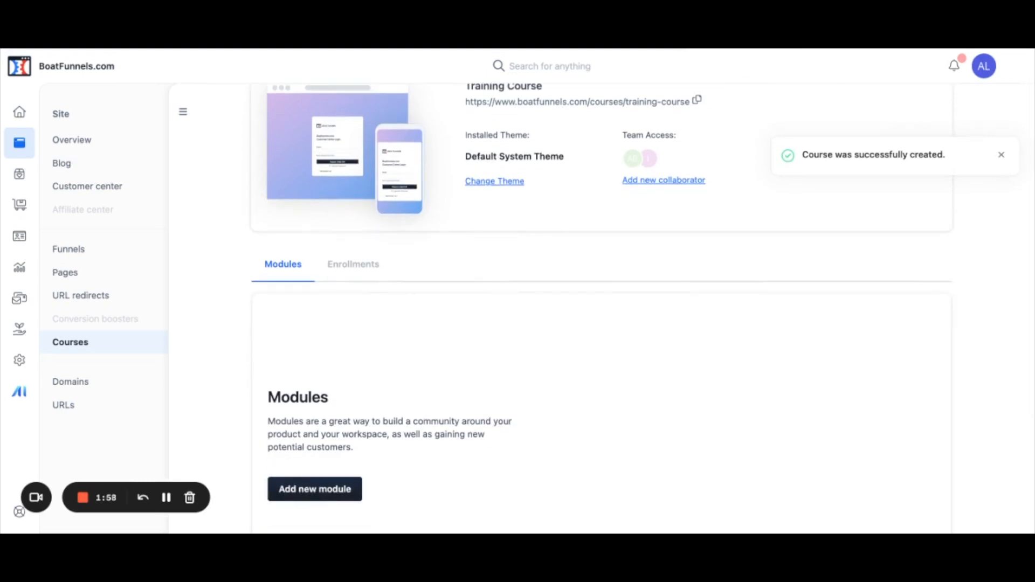
scroll(591, 335, down, 1)
click(316, 451)
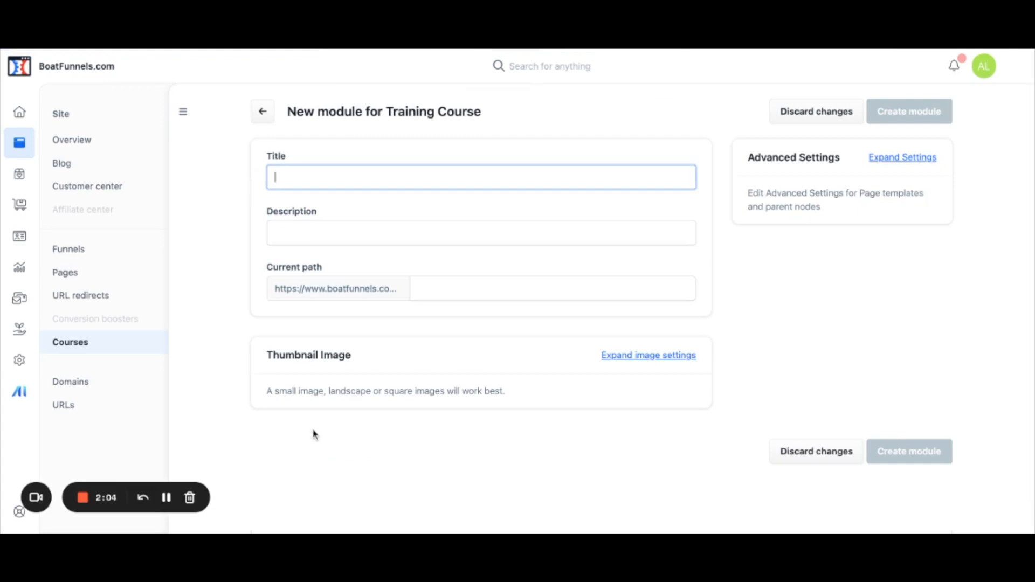
text(First Module)
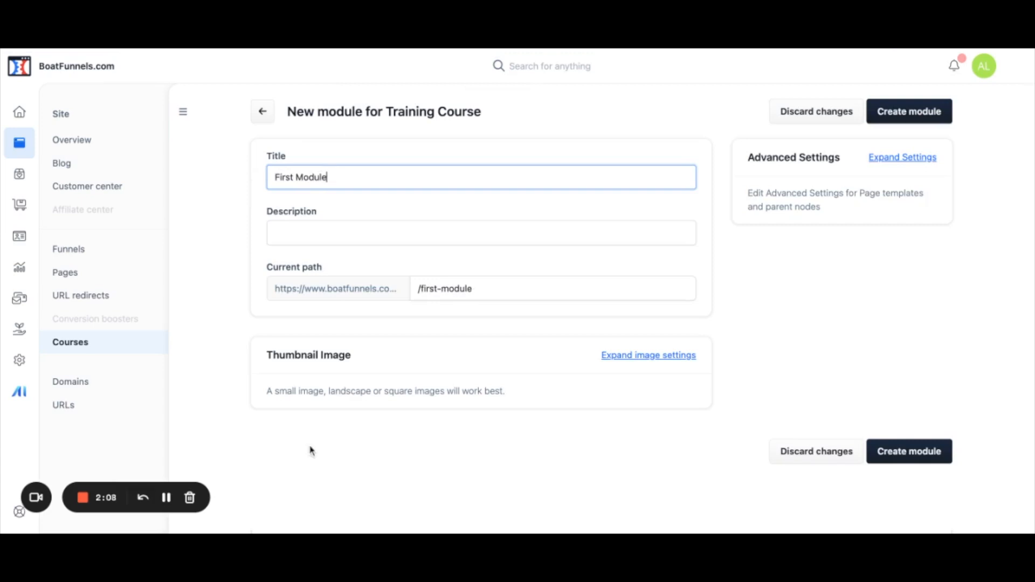
click(372, 228)
text(This is th)
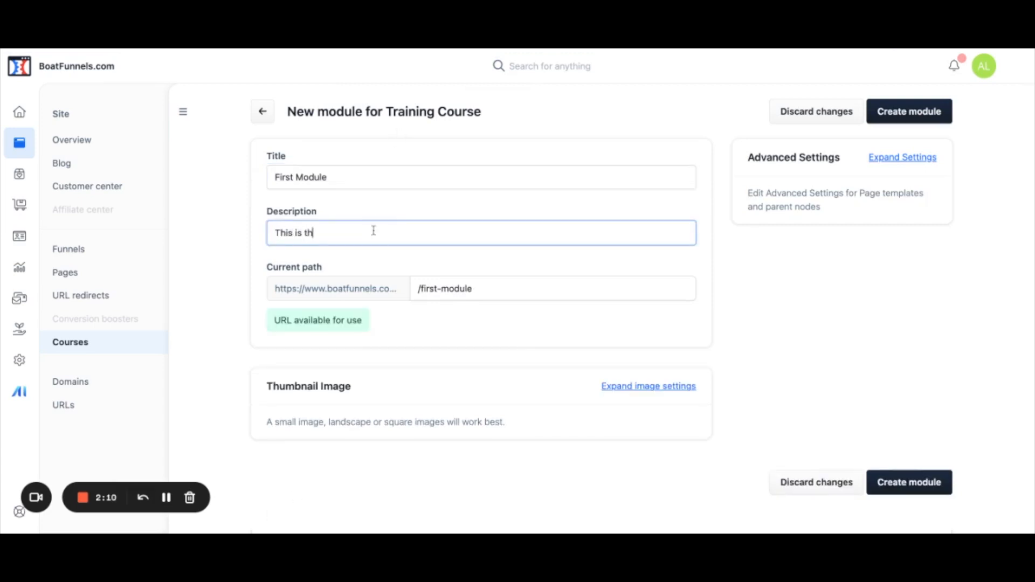
text(e first modul)
- Check the first module's URL path and its availability, and create the module
click(752, 298)
drag(502, 289, 419, 290)
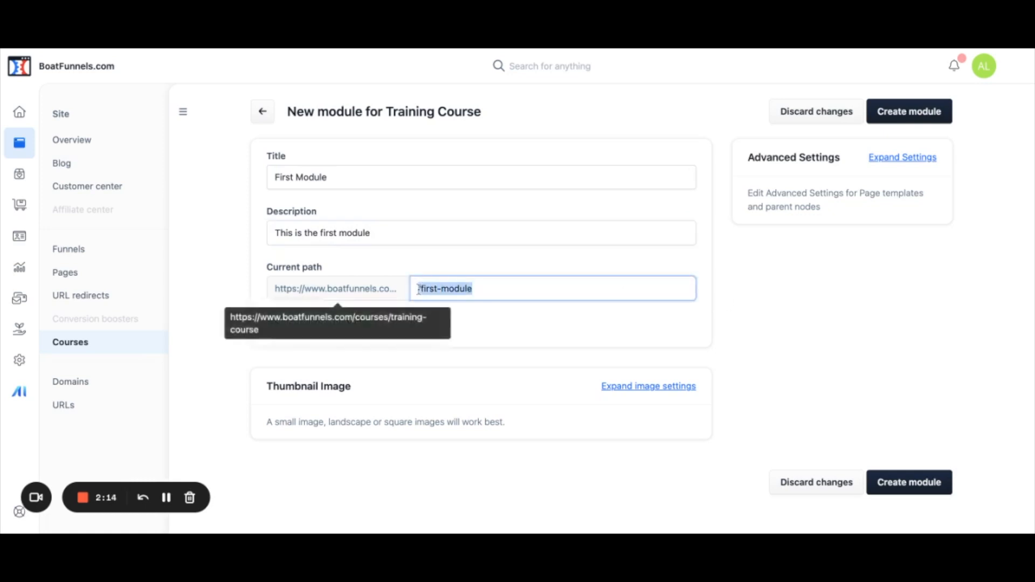
click(503, 259)
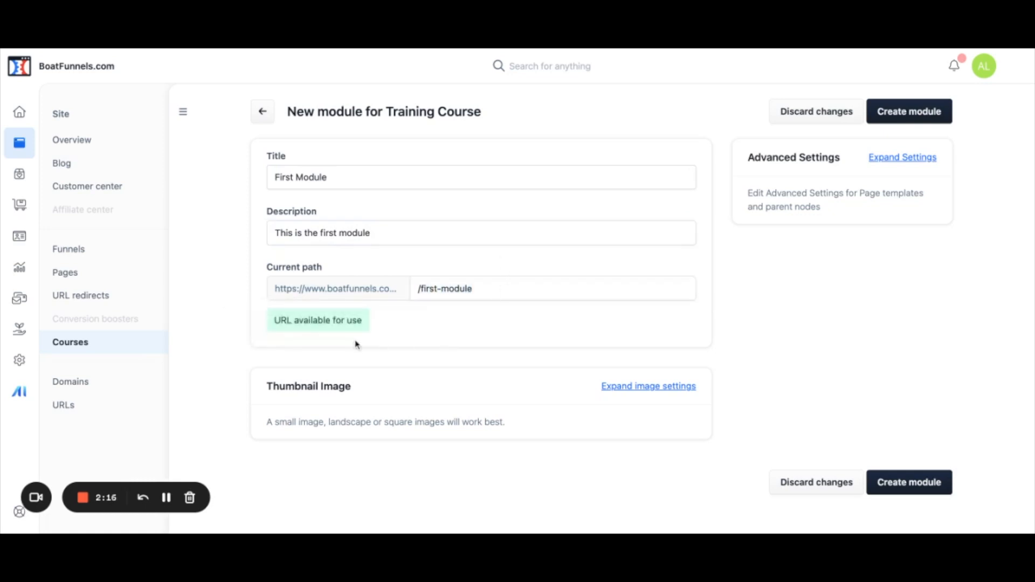
triple_click(313, 323)
click(381, 329)
click(937, 481)
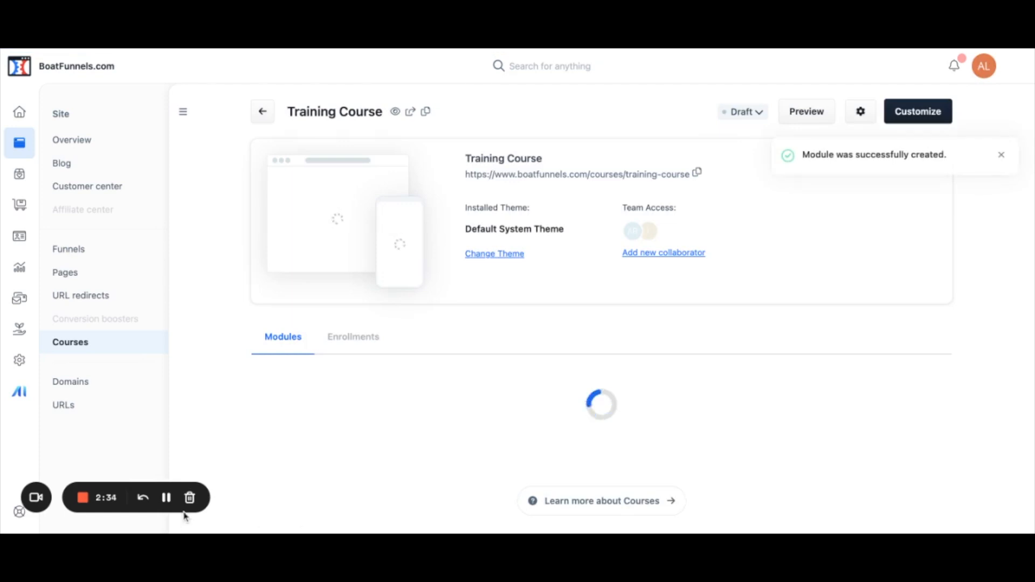
- Add a second module to the course with the title "Module 2" and the description "Module 2"
scroll(356, 390, down, 2)
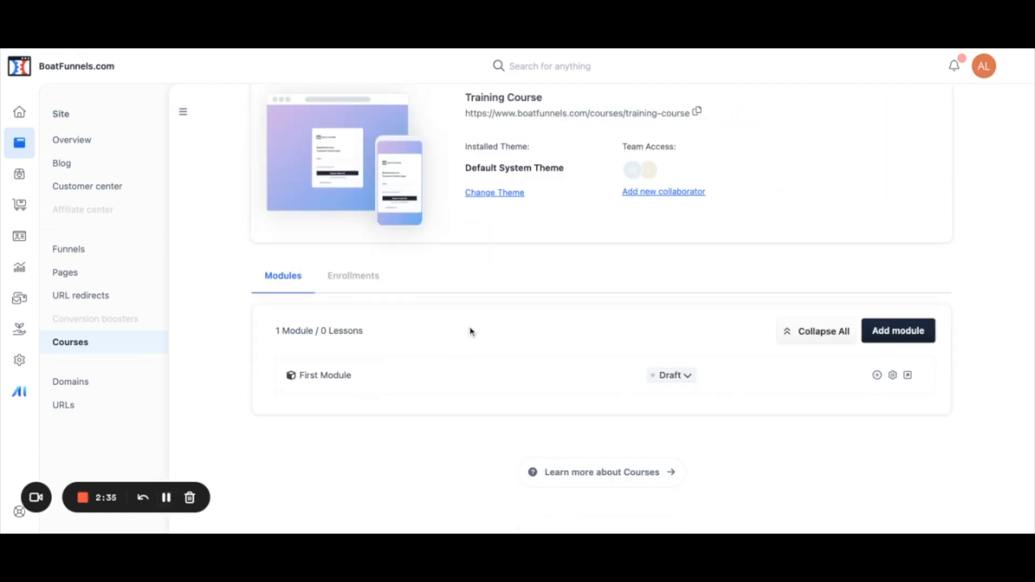
scroll(472, 331, up, 2)
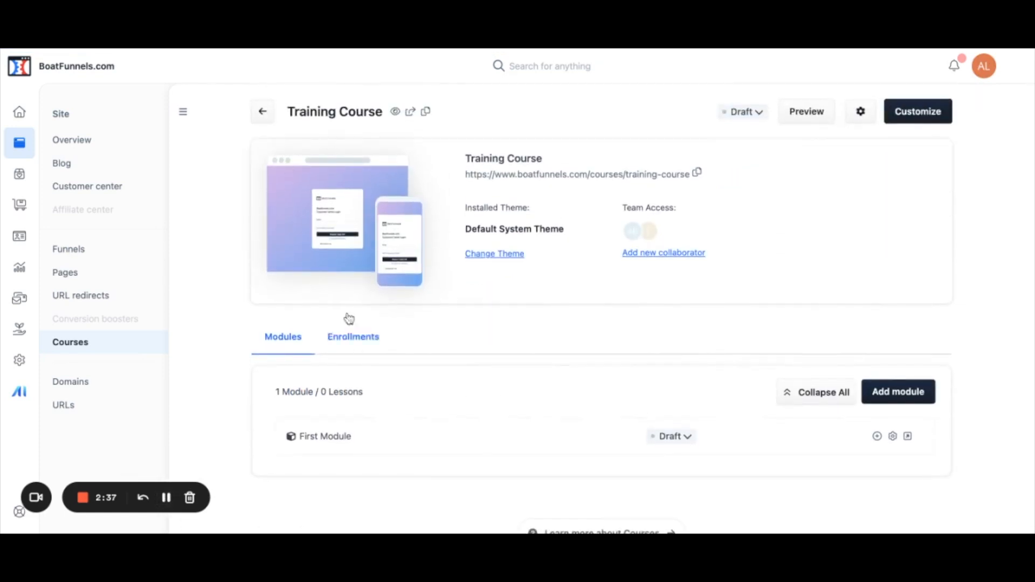
scroll(577, 358, down, 1)
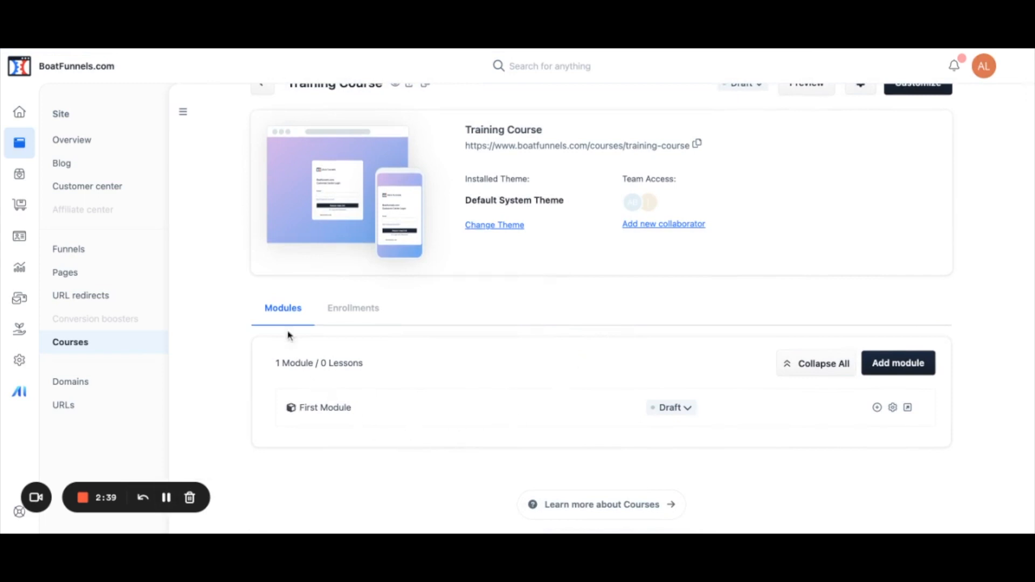
scroll(453, 359, down, 1)
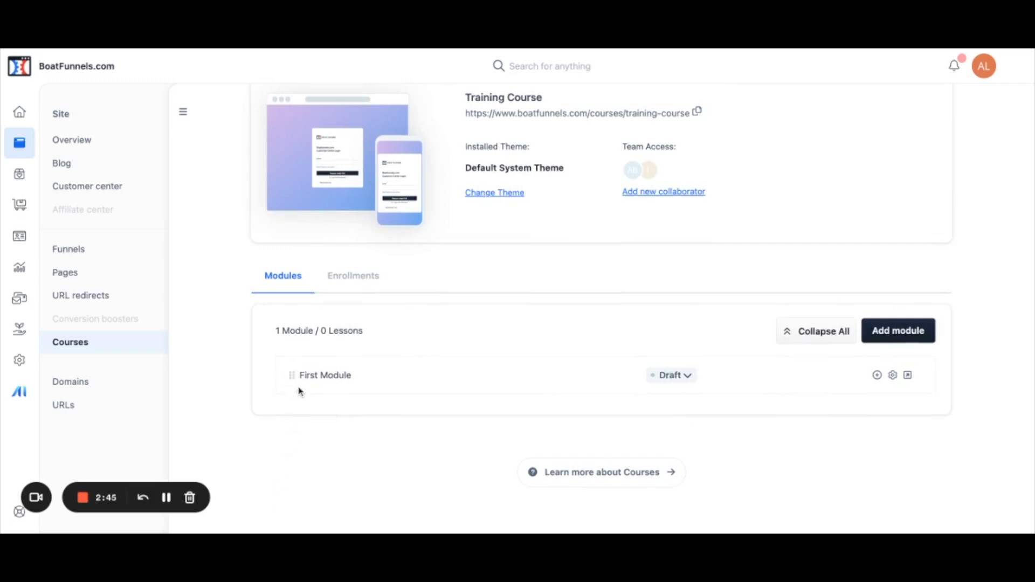
click(932, 339)
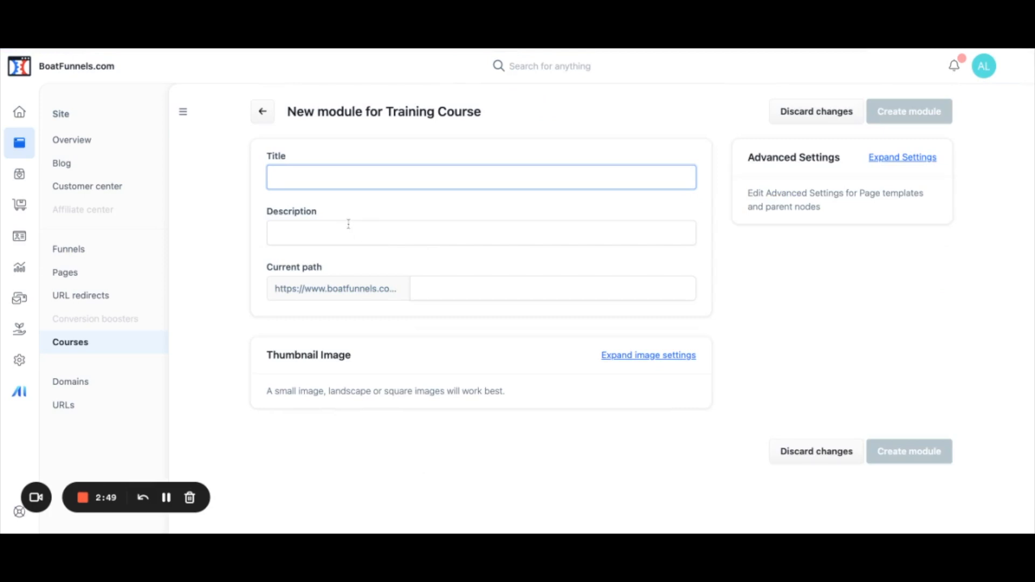
text(Module 2)
click(332, 226)
text(M od)
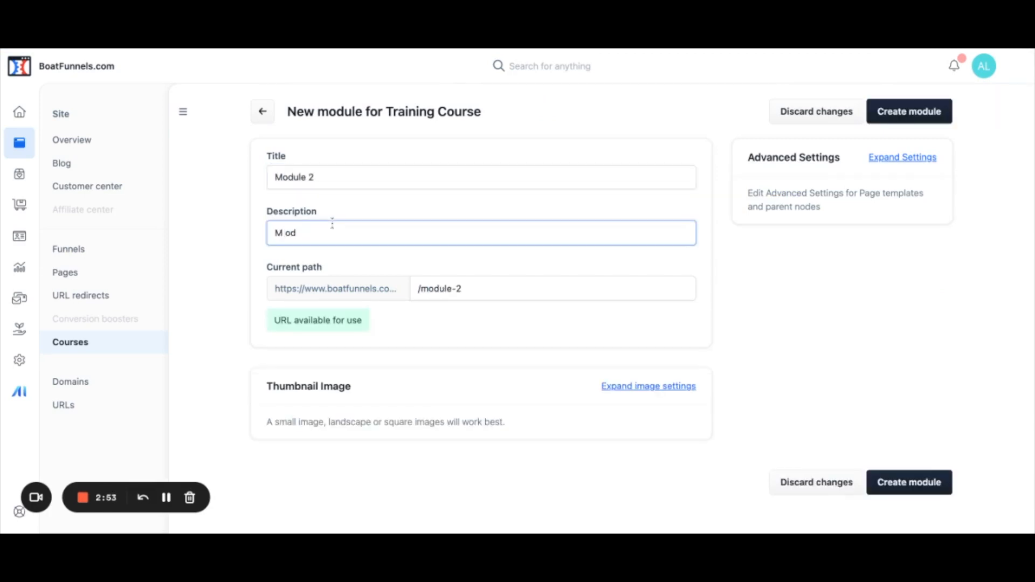
text(uodule 2)
click(907, 485)
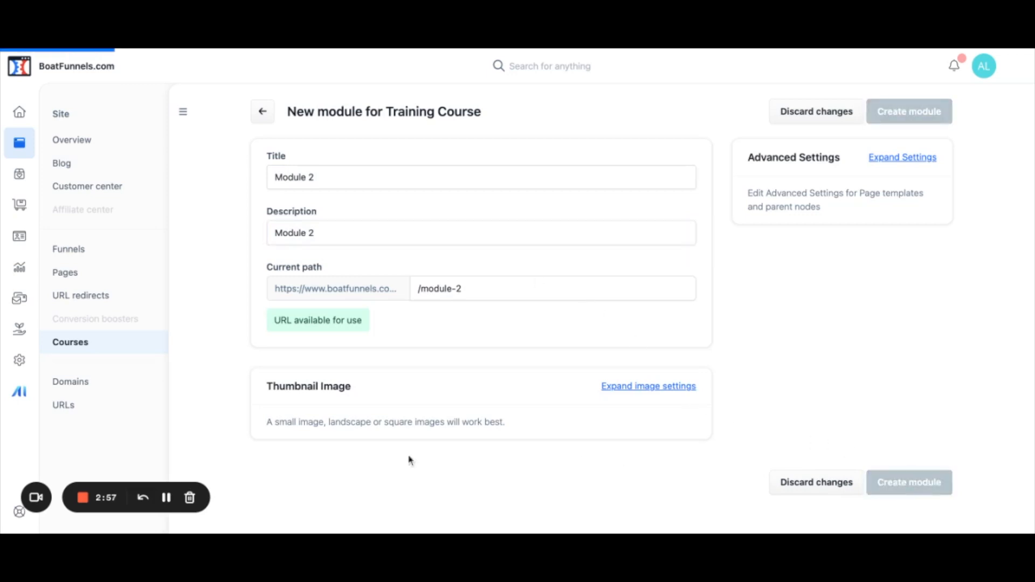
- Start a new lesson in First Module and title it "Lesson Introduction"
scroll(391, 399, down, 2)
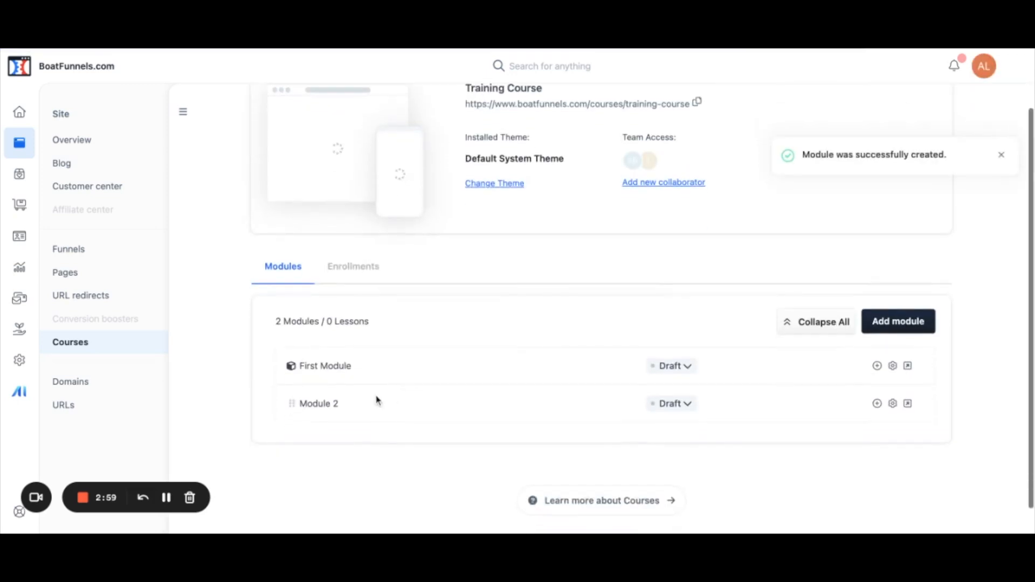
mouse_move(291, 404)
mouse_down()
mouse_move(291, 364)
mouse_move(291, 404)
mouse_up()
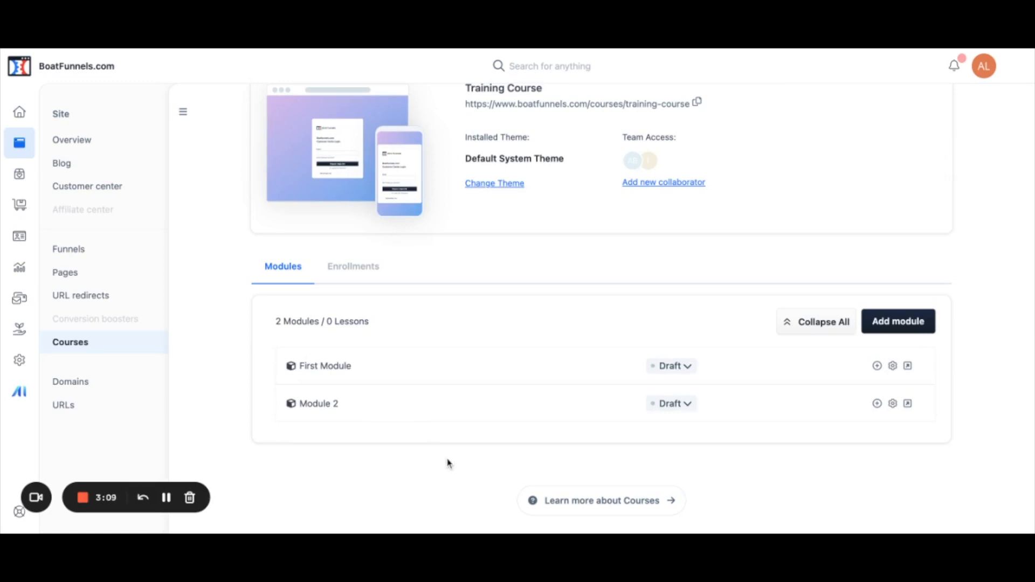
click(878, 368)
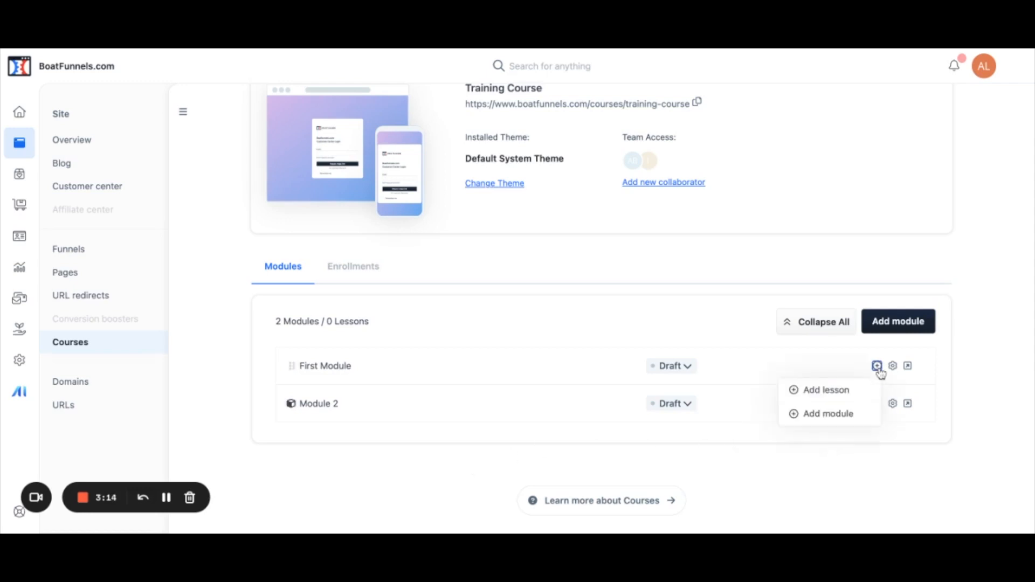
click(843, 398)
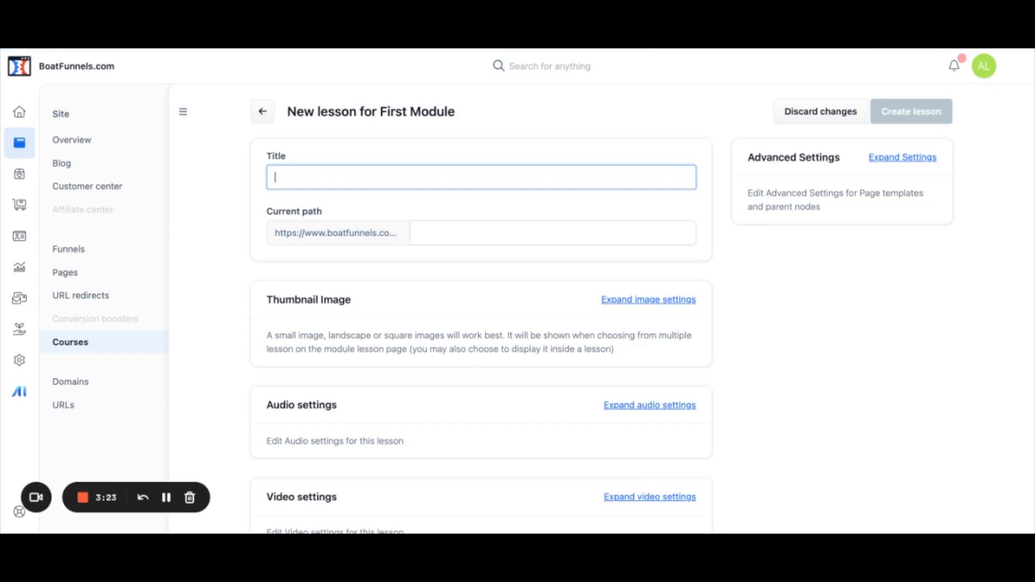
text(Lesso)
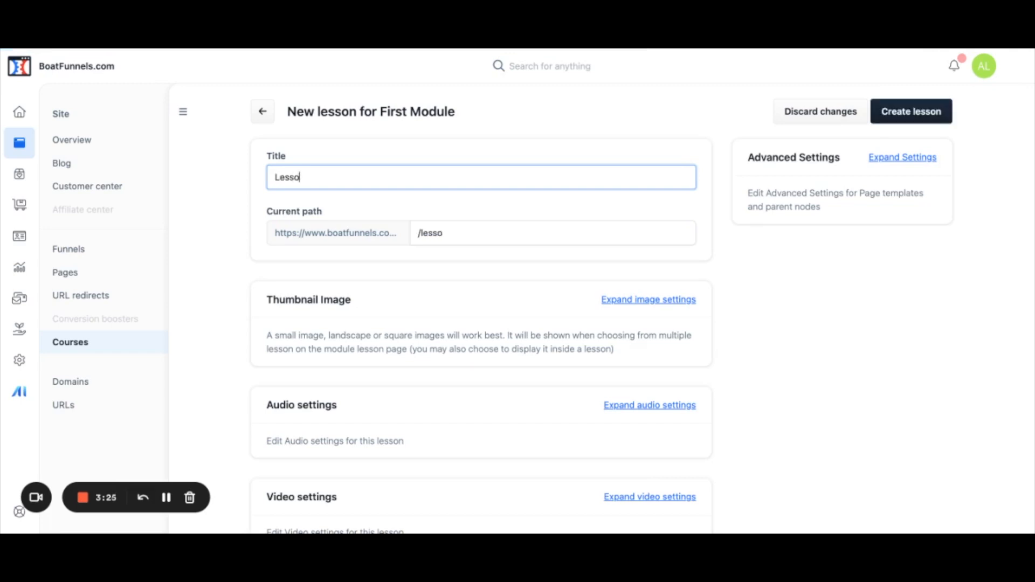
text(n Introu)
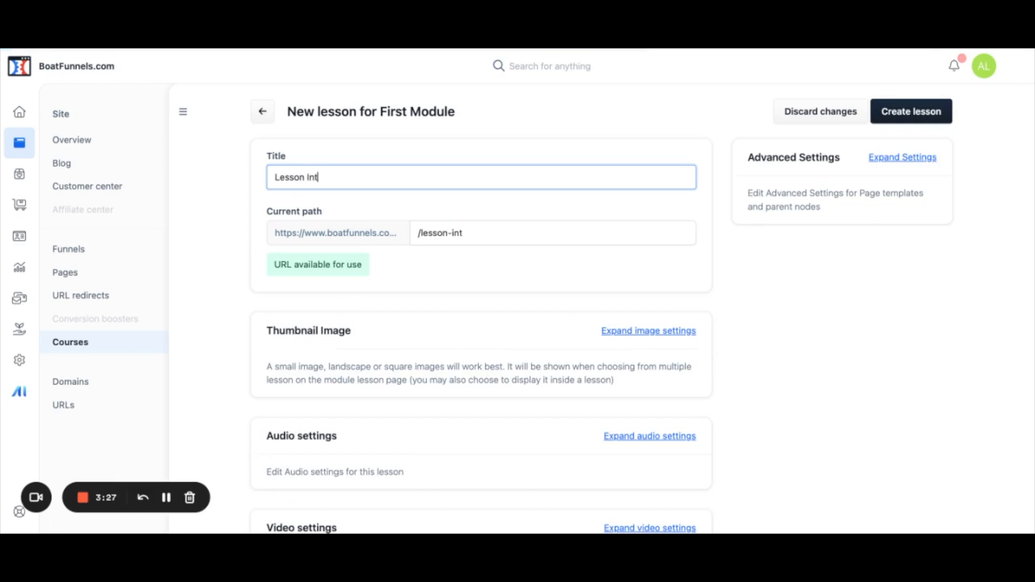
text(tion)
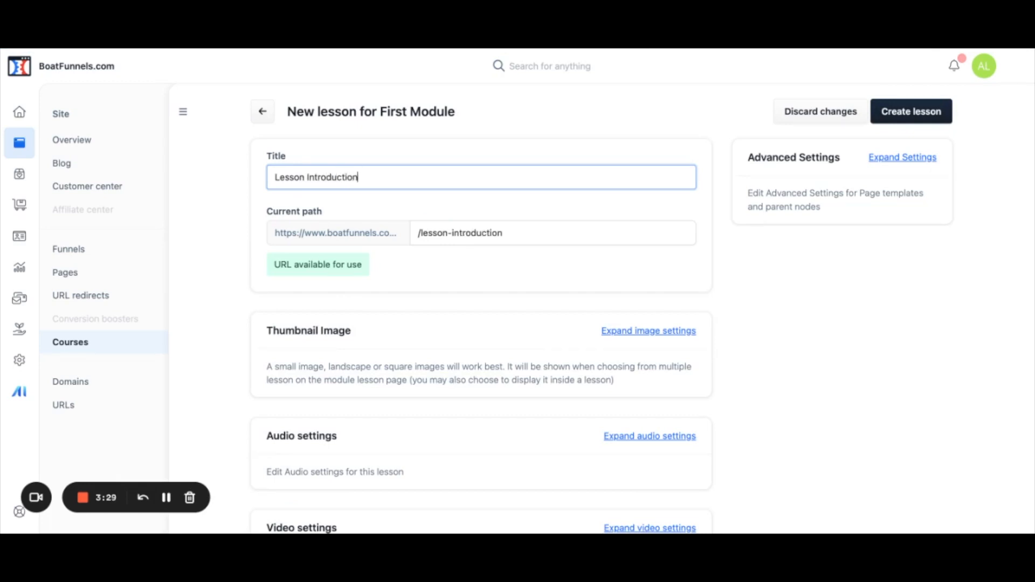
- Look over the new lesson's URL path and its thumbnail image, audio and video settings sections
click(841, 330)
scroll(656, 295, down, 1)
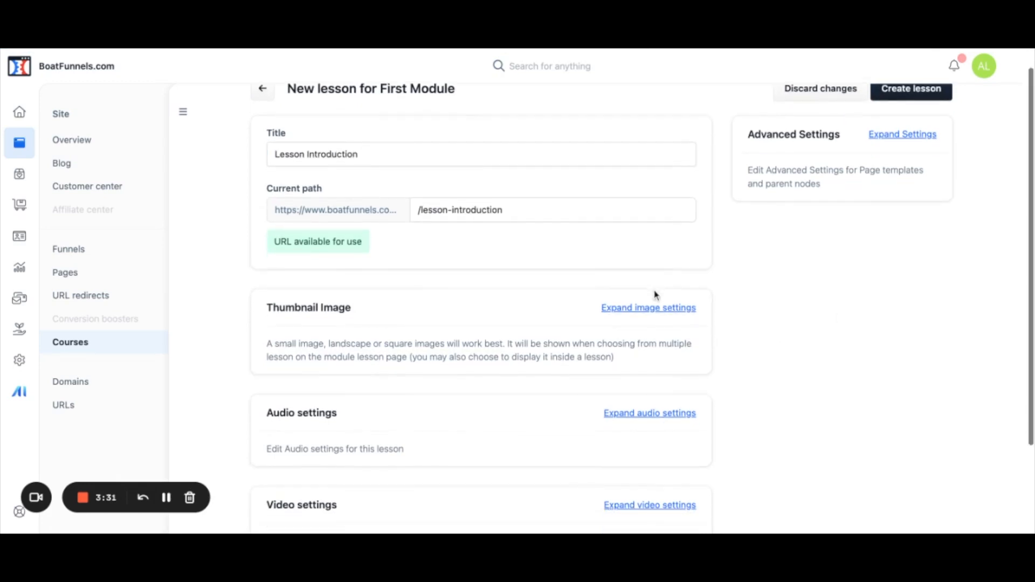
scroll(656, 318, down, 3)
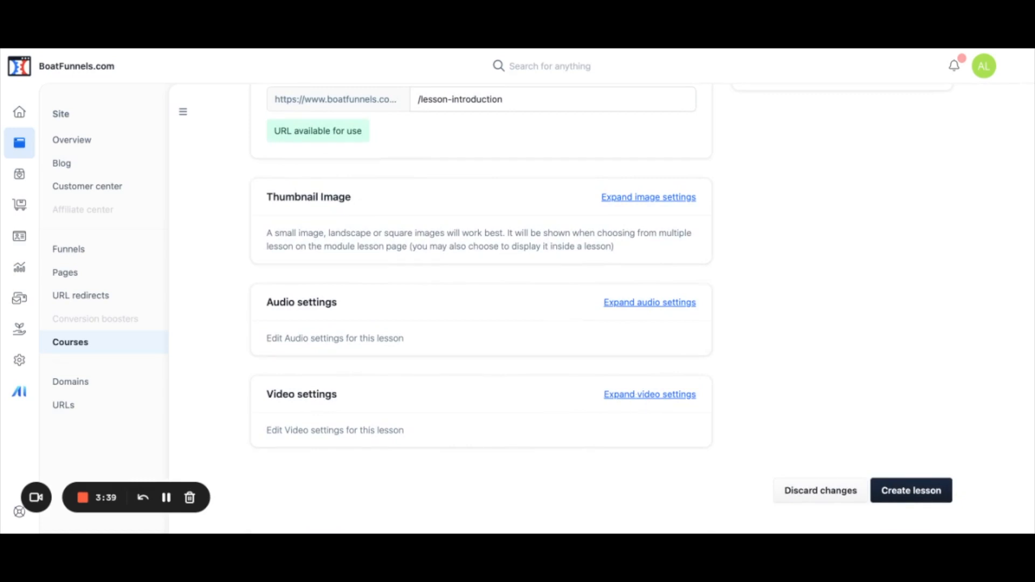
scroll(700, 324, up, 3)
scroll(707, 277, down, 3)
scroll(710, 280, up, 3)
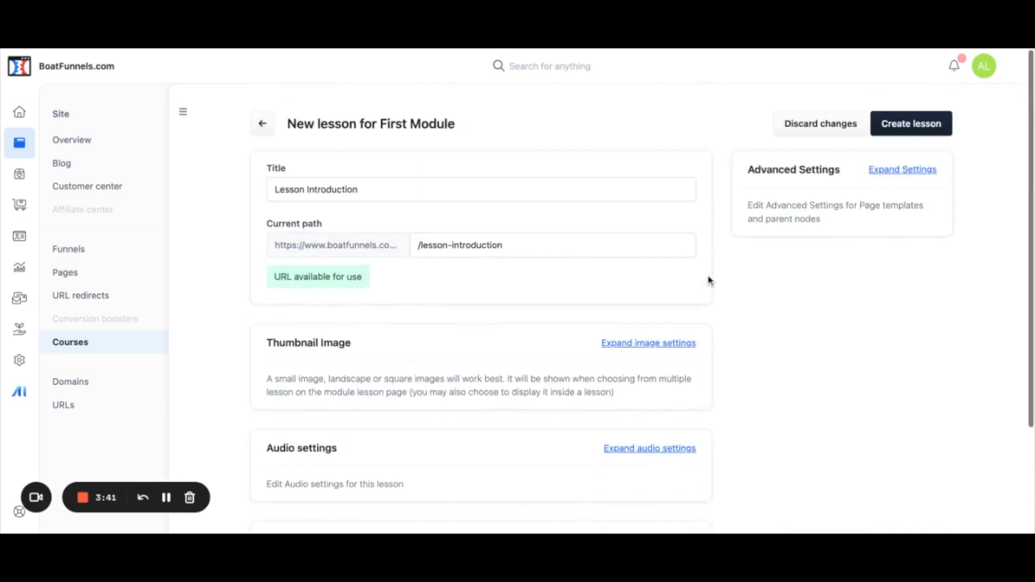
- Expand the lesson's advanced settings to check its style and template page options, and create the lesson
click(911, 158)
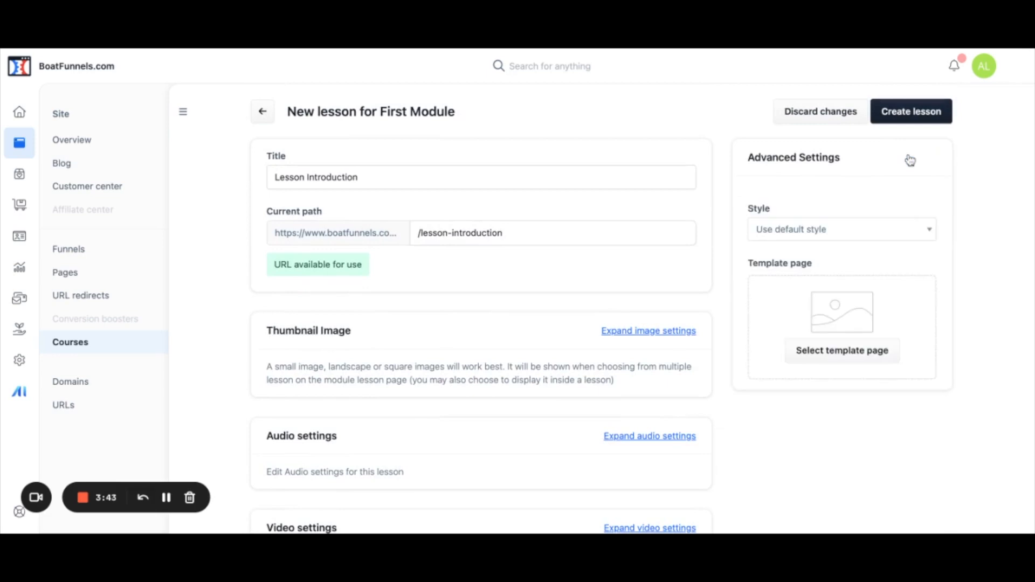
click(878, 226)
click(1004, 259)
scroll(820, 300, down, 1)
scroll(860, 303, up, 1)
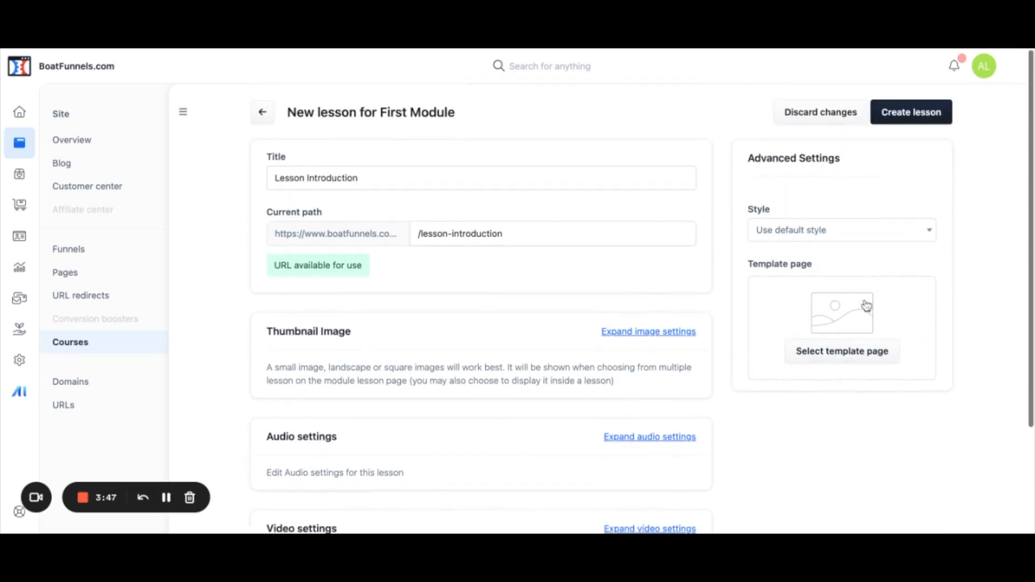
scroll(863, 318, down, 2)
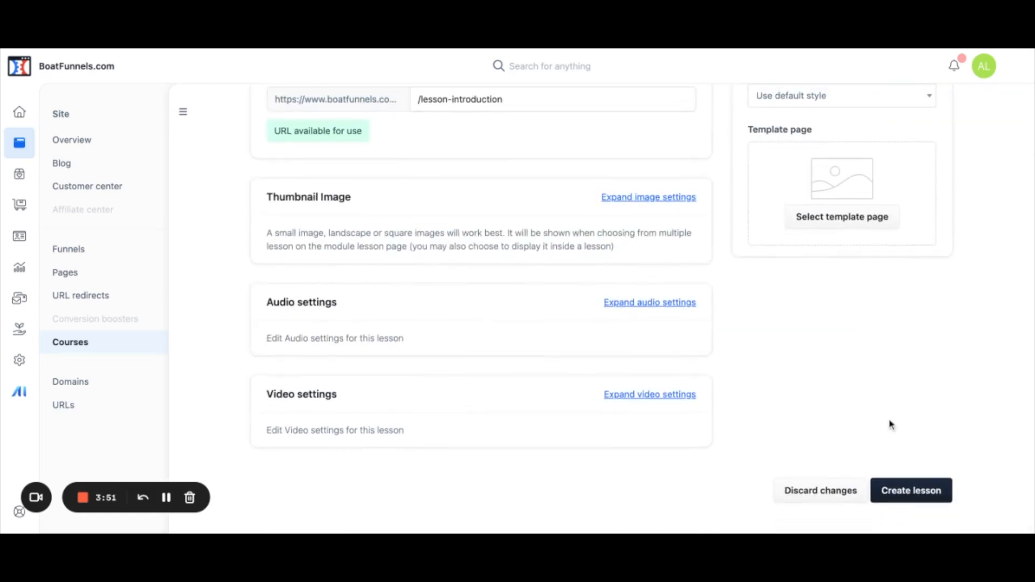
click(902, 497)
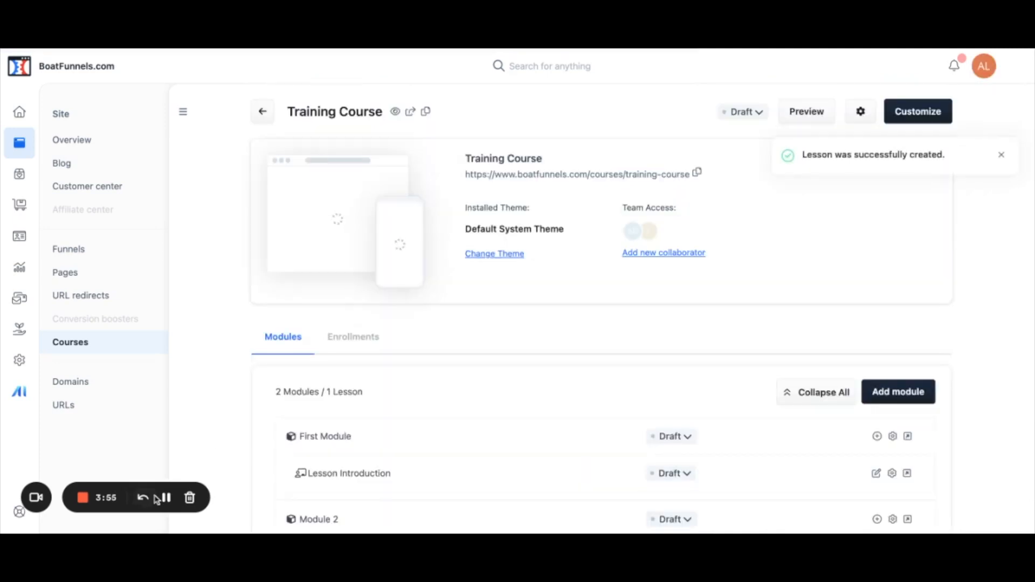
- Check the publishing options for Lesson Introduction and leave it as a draft
scroll(467, 506, down, 3)
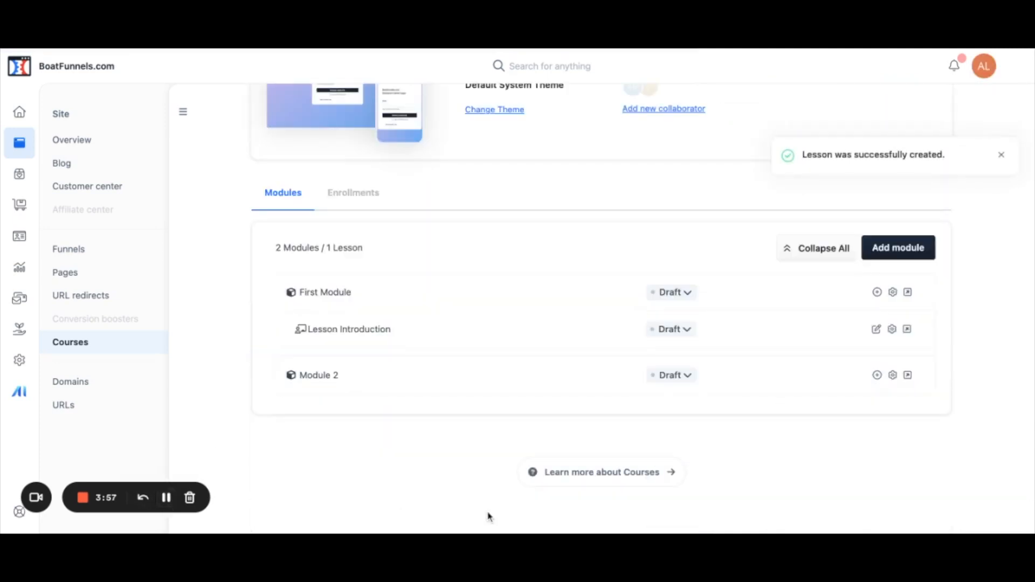
click(686, 332)
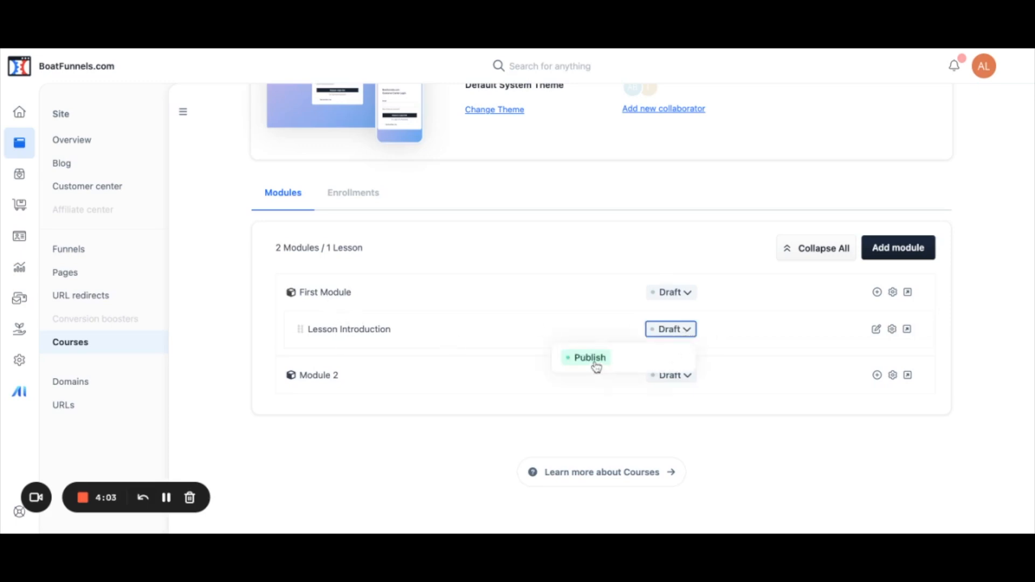
click(238, 357)
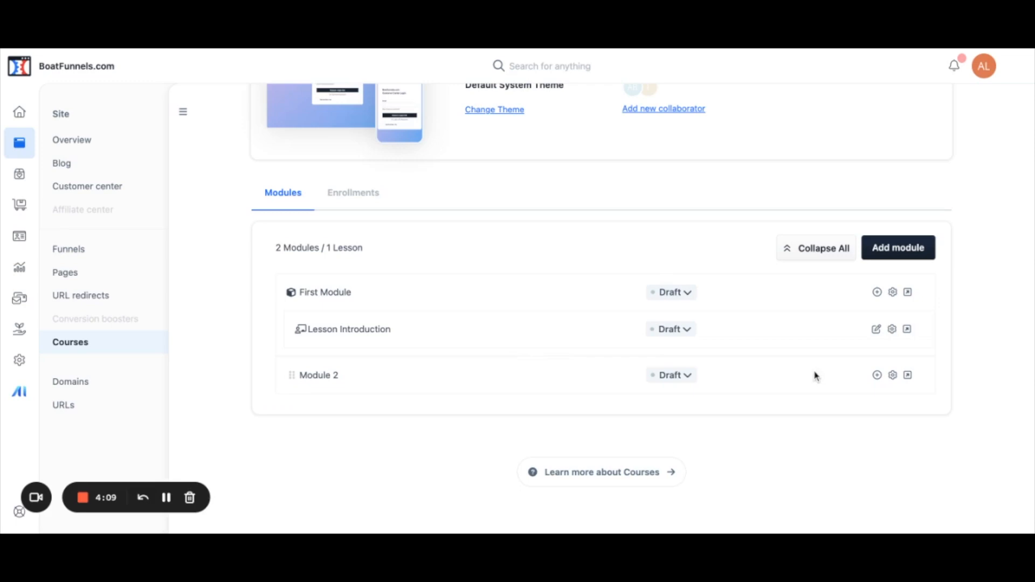
- Add another lesson to First Module with the title "Lesson 2"
click(877, 292)
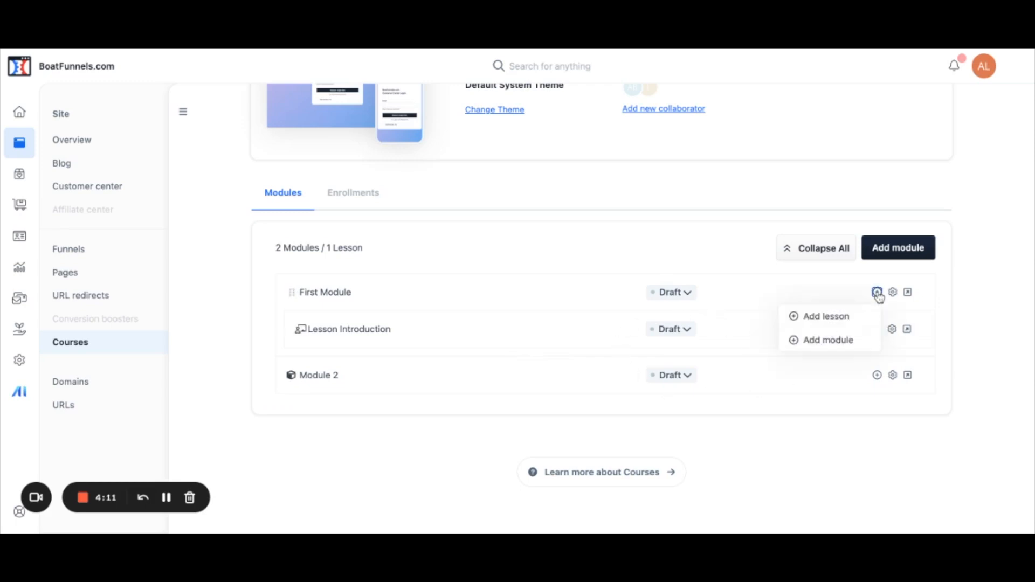
click(836, 317)
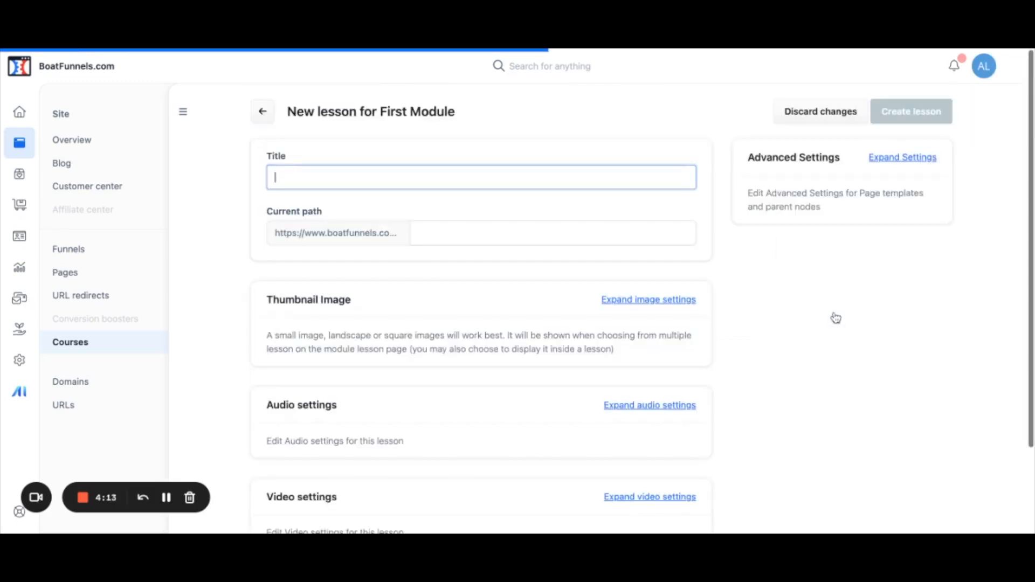
text(Lesson)
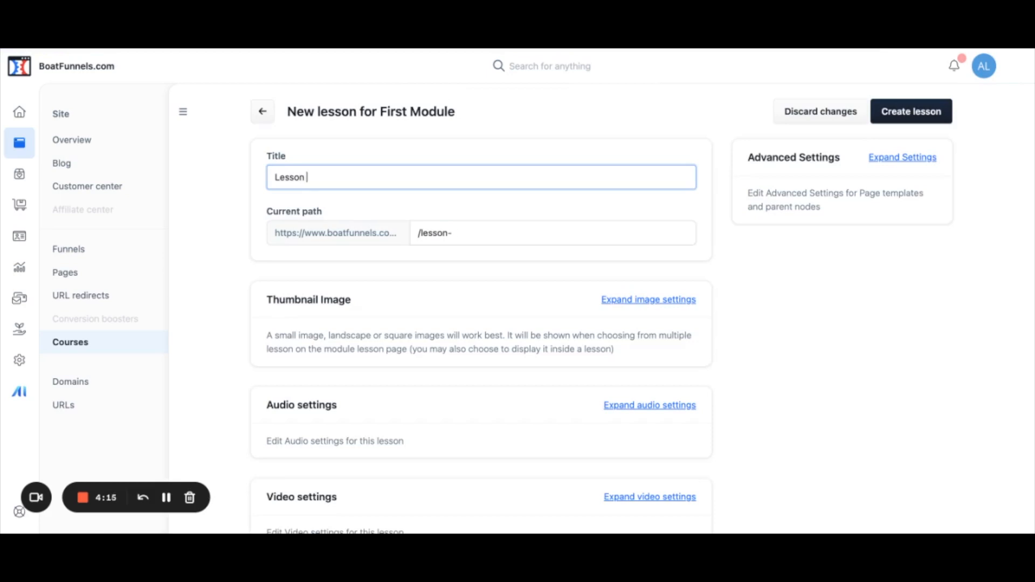
text( 2)
scroll(954, 395, down, 3)
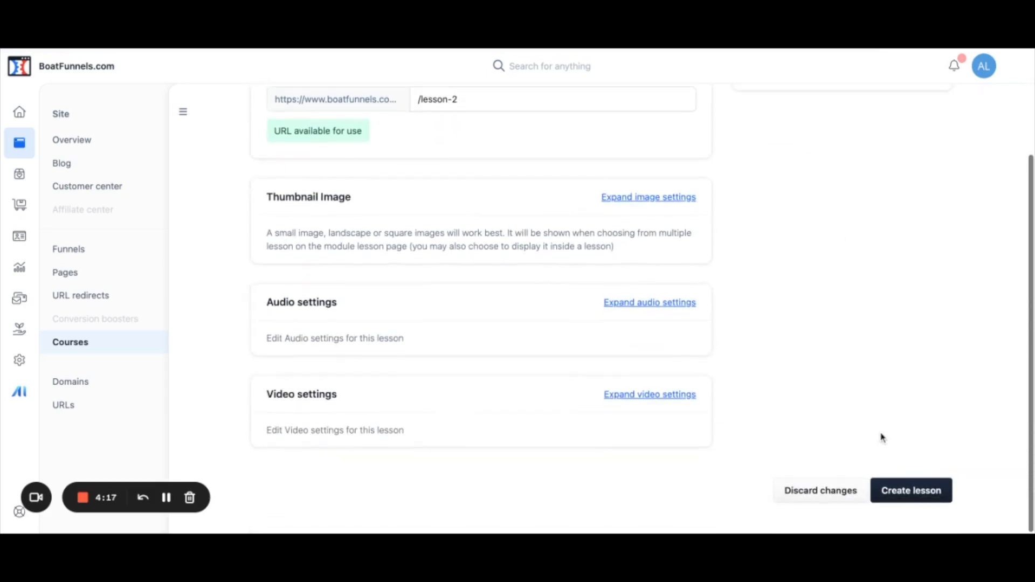
click(918, 498)
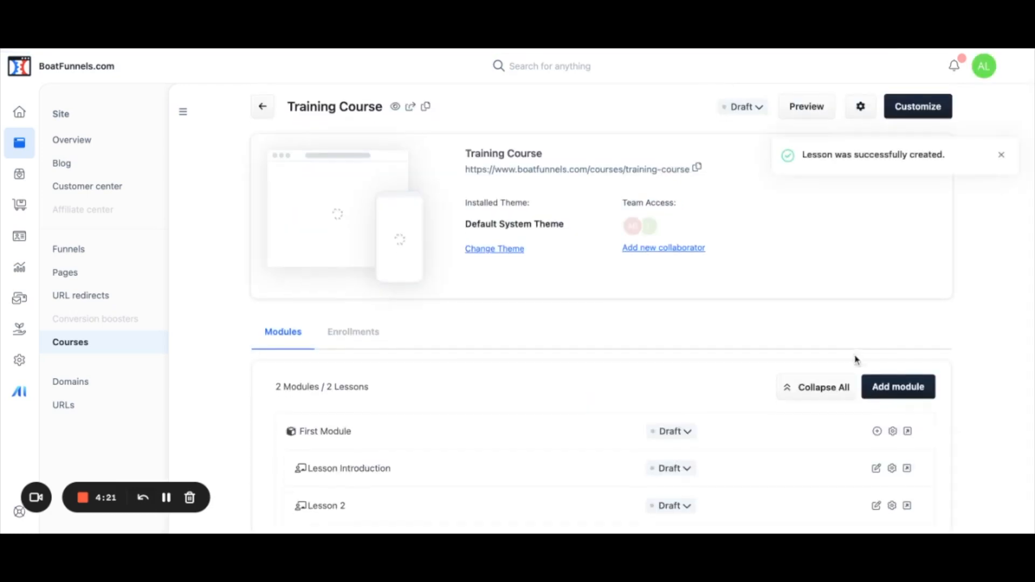
- Review the order of the course's modules and lessons, its enrollments section and the course overview
scroll(857, 360, down, 2)
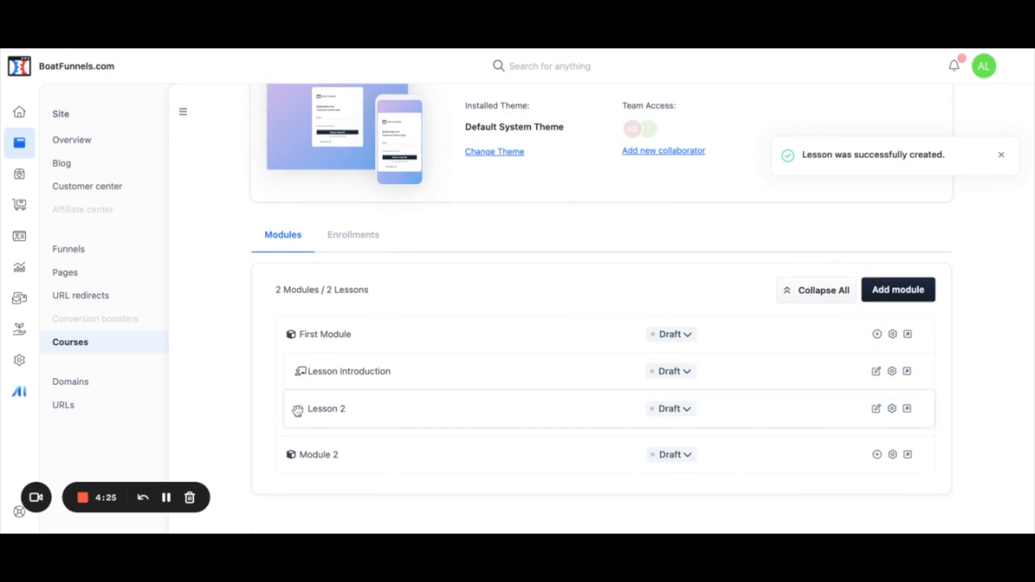
mouse_move(297, 411)
mouse_down()
mouse_move(300, 375)
mouse_move(308, 414)
mouse_up()
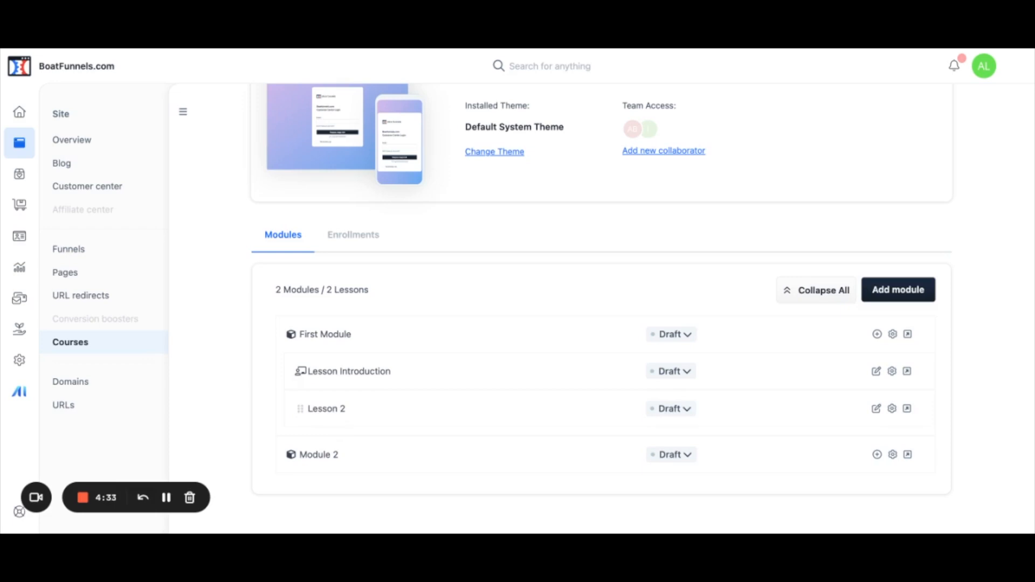
click(166, 497)
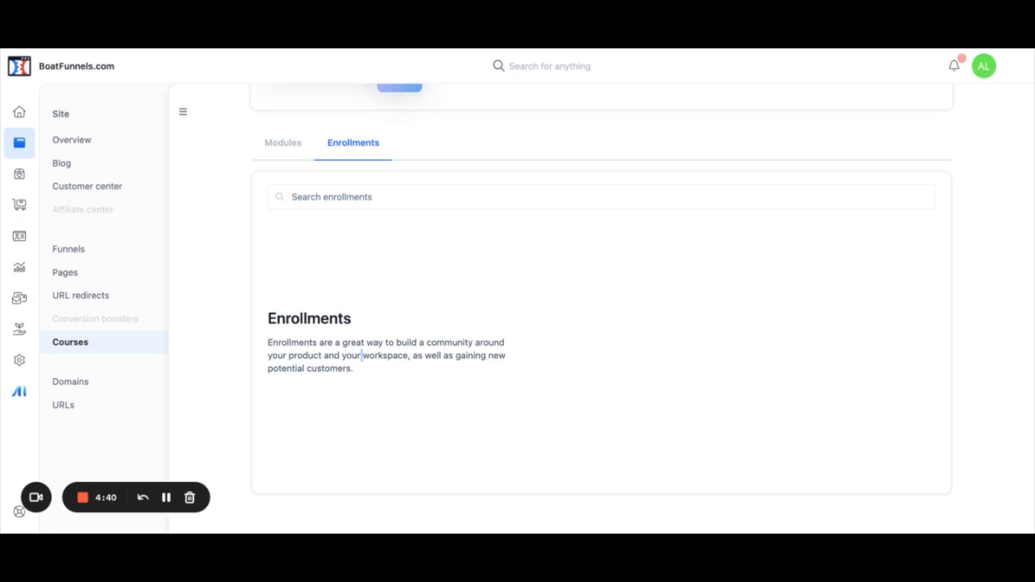
scroll(362, 356, up, 3)
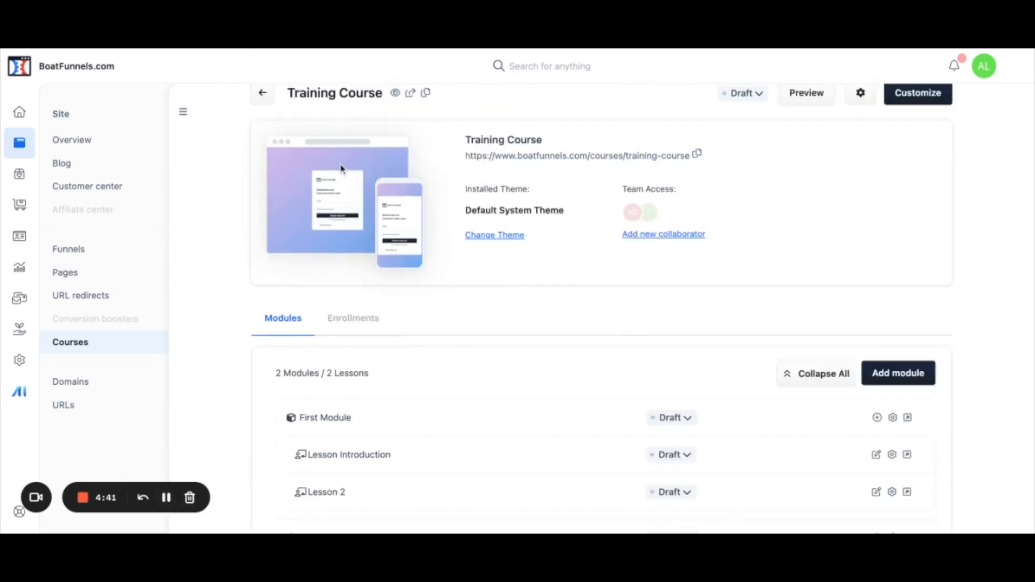
scroll(354, 148, down, 1)
scroll(354, 149, down, 1)
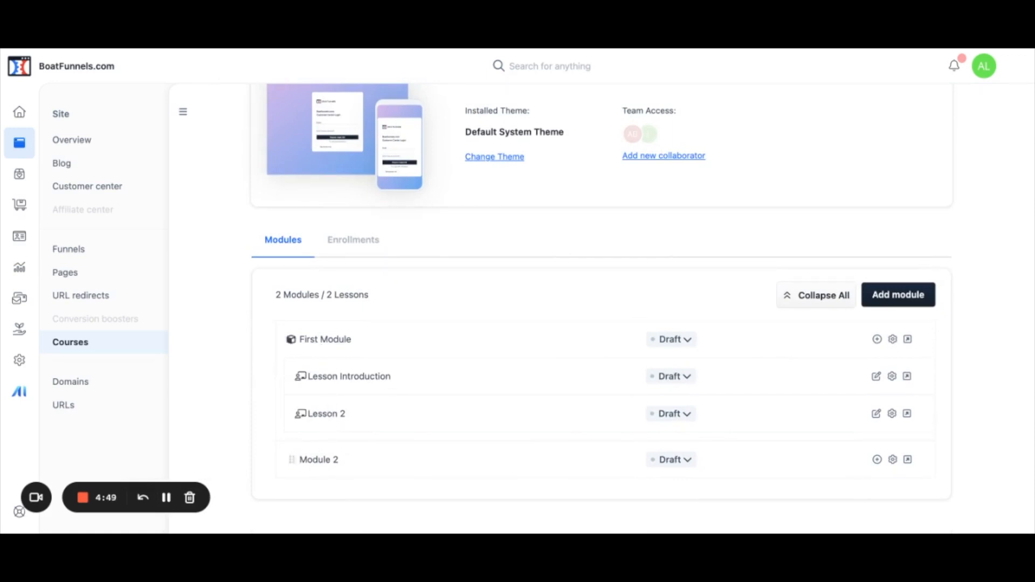
scroll(302, 460, up, 2)
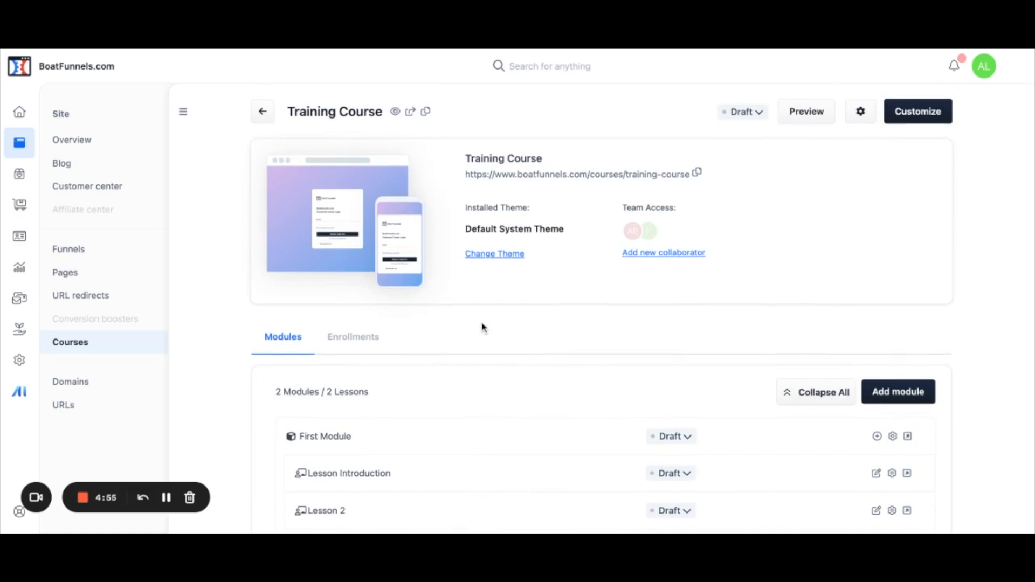
- View the Training Course's customization editor and the Course Home settings, and return to the course overview
click(916, 115)
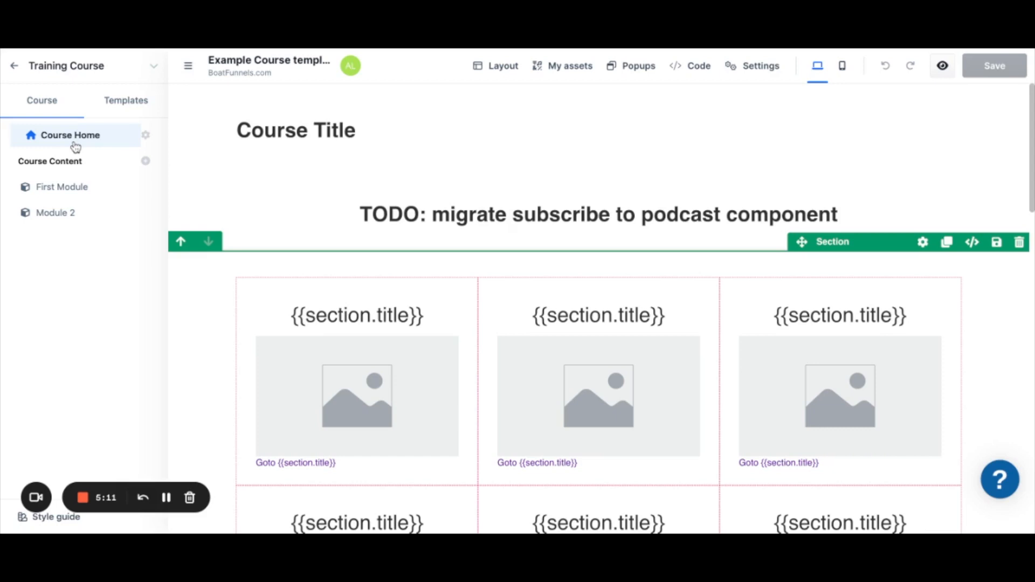
click(146, 136)
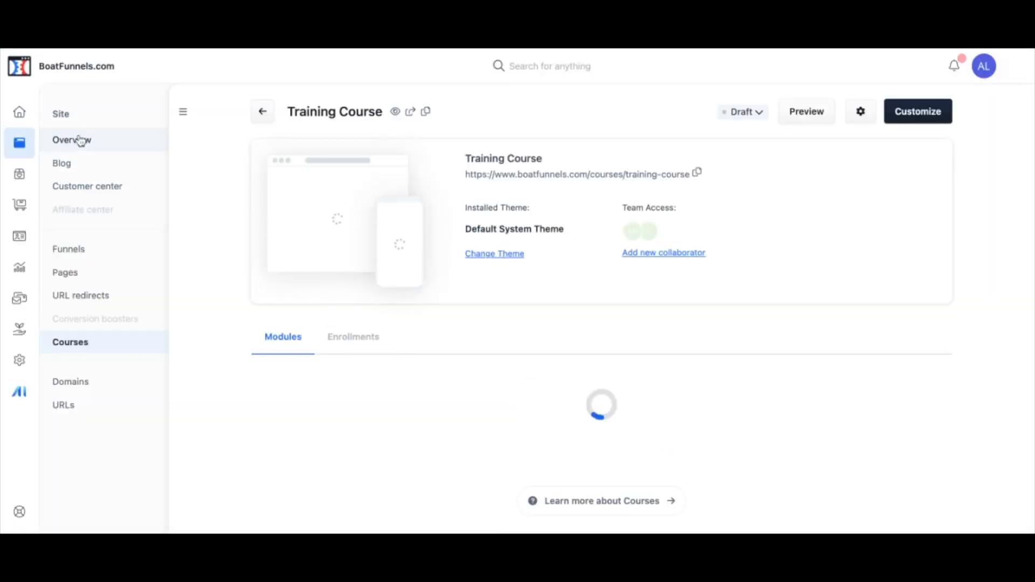
scroll(620, 245, down, 1)
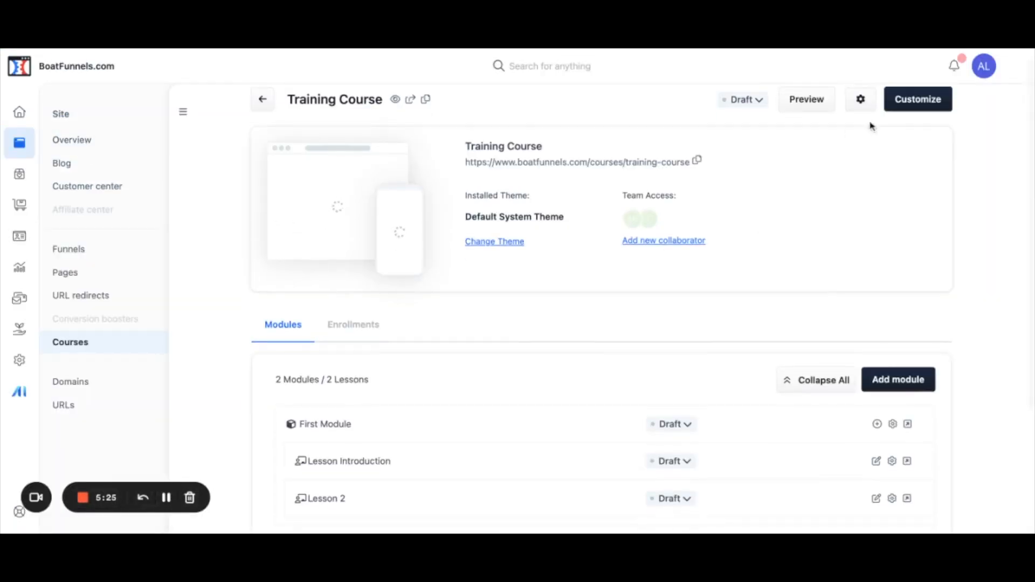
scroll(917, 99, up, 1)
- Open the Training Course's customization editor on the Course Home page
click(921, 102)
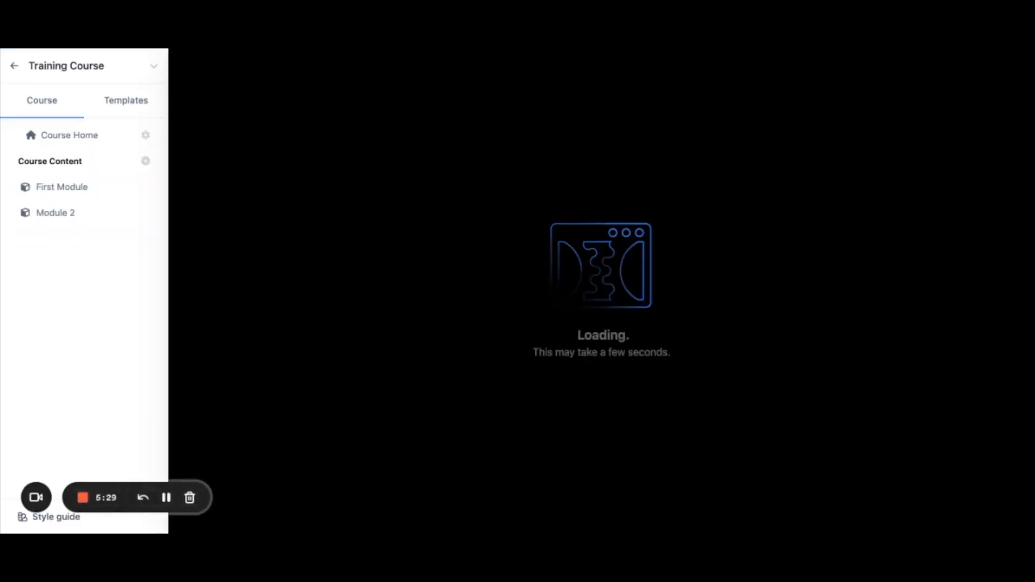
click(60, 141)
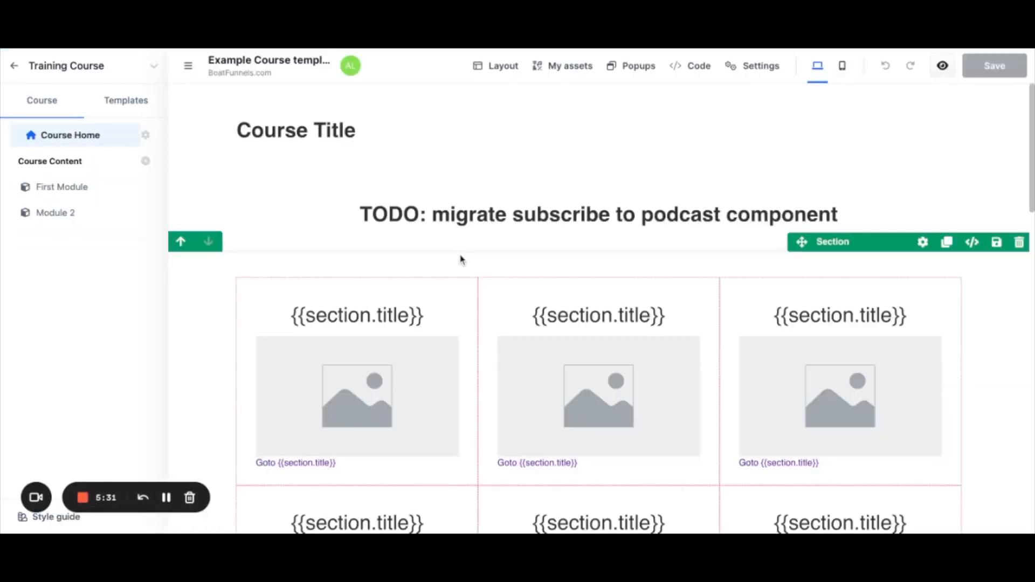
scroll(605, 296, down, 1)
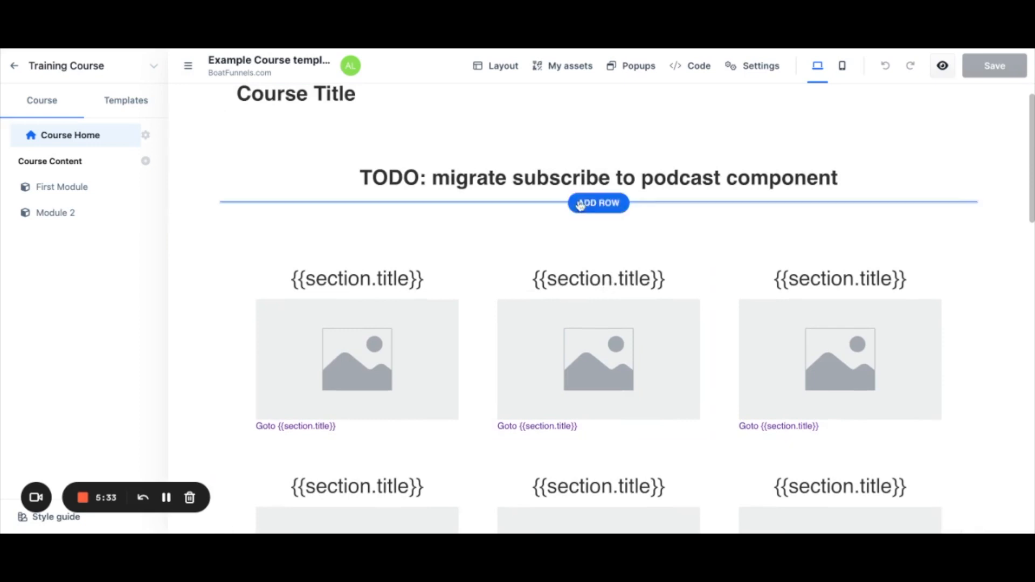
- Examine the course, module and lesson elements available for insertion under the Course Home's TODO headline
click(585, 191)
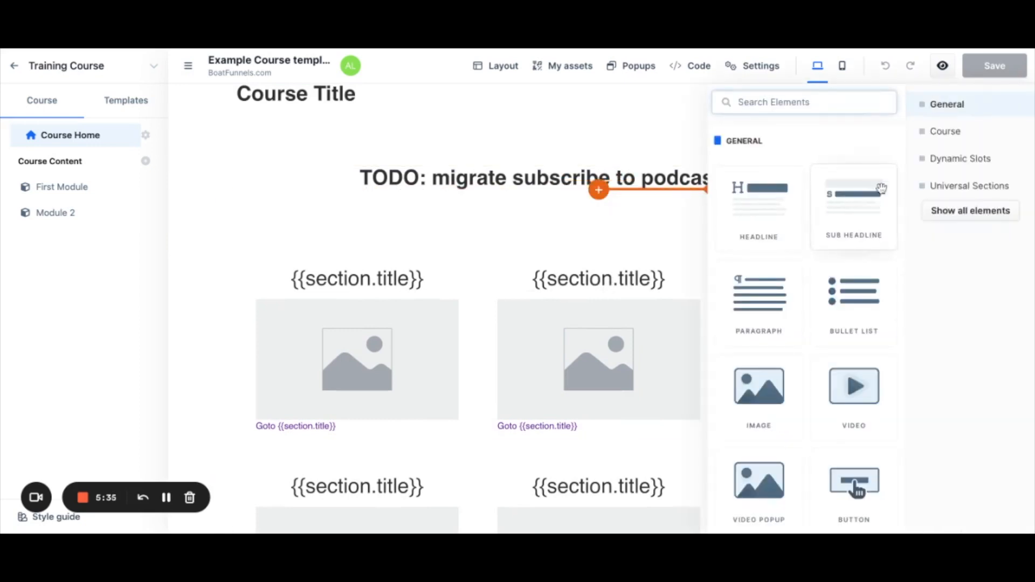
click(946, 135)
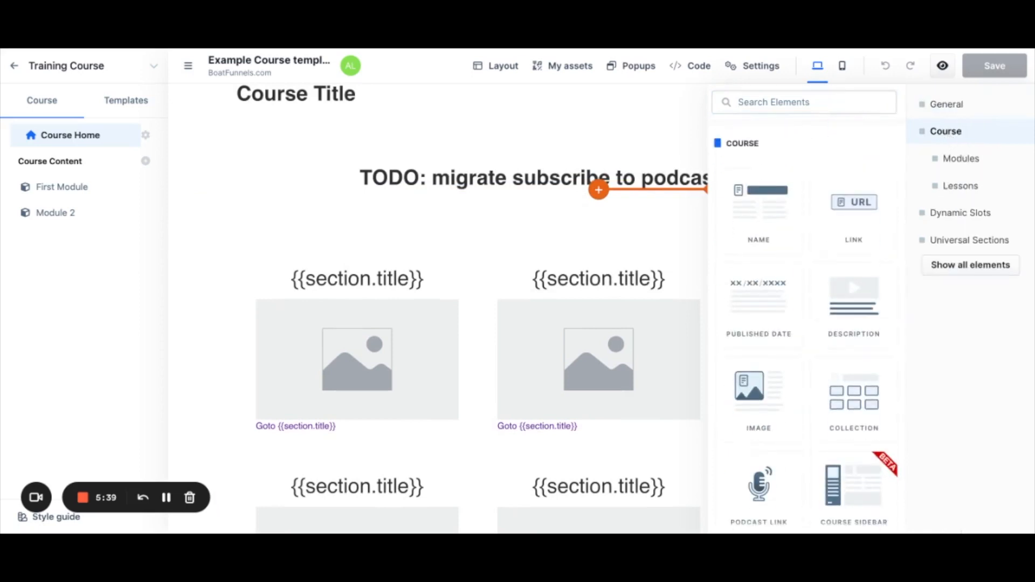
scroll(760, 241, down, 1)
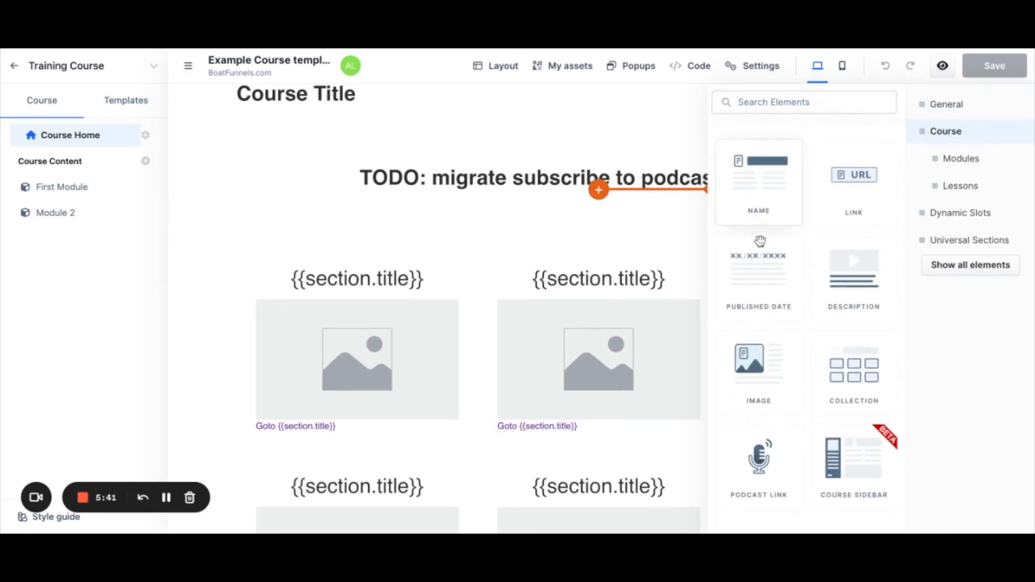
scroll(839, 213, down, 1)
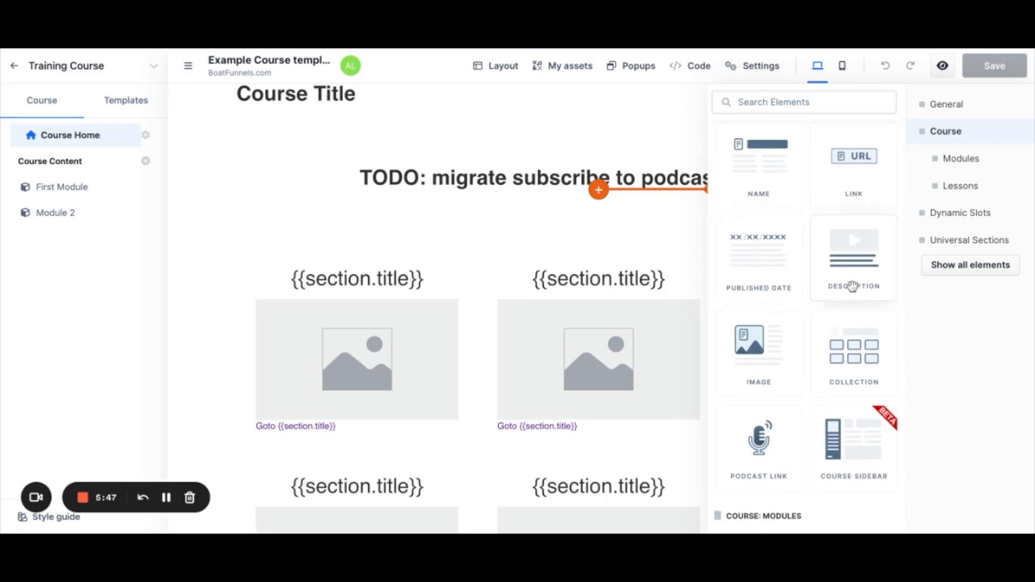
scroll(853, 285, down, 2)
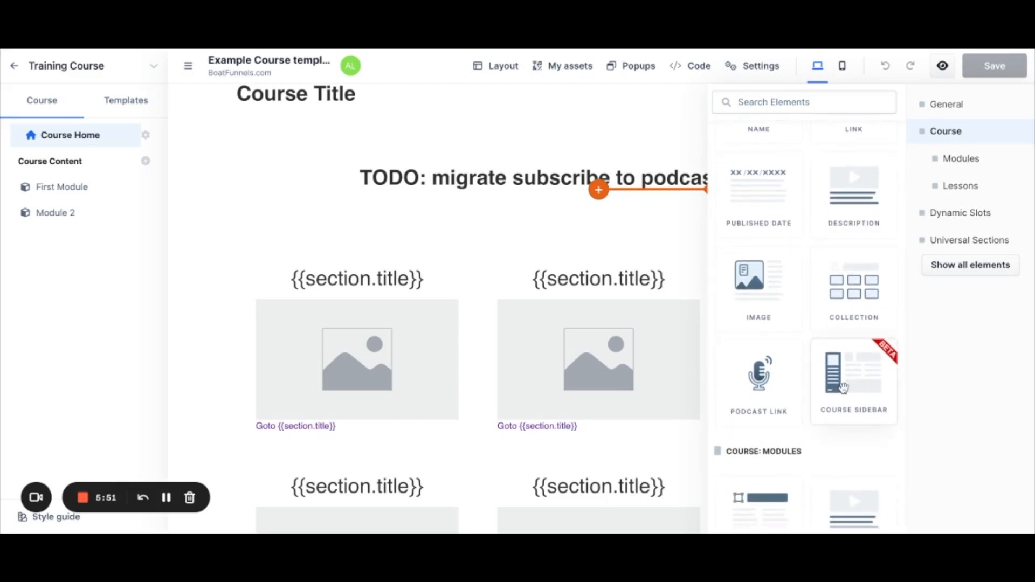
scroll(843, 387, down, 3)
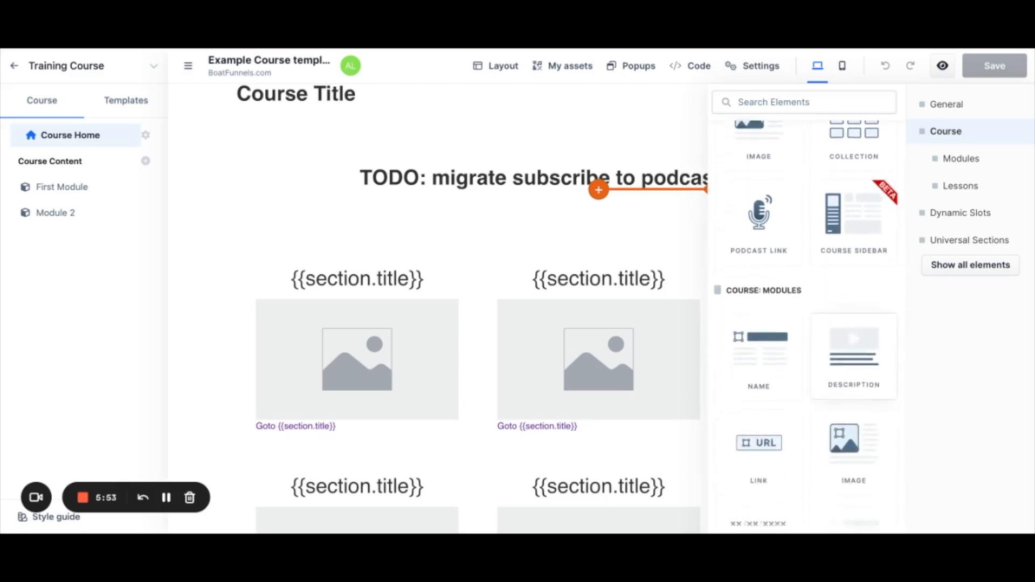
scroll(757, 370, down, 2)
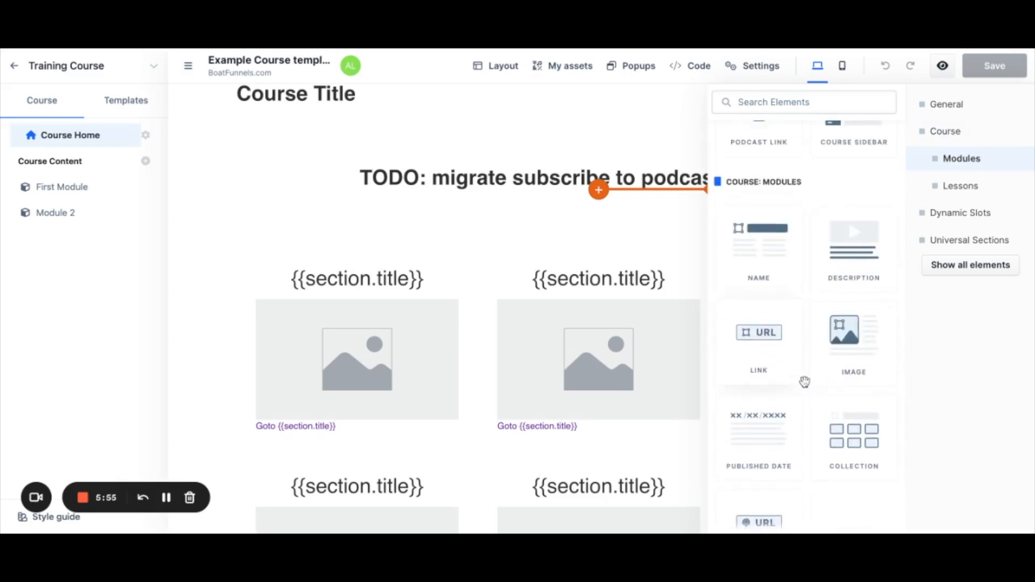
scroll(805, 382, down, 8)
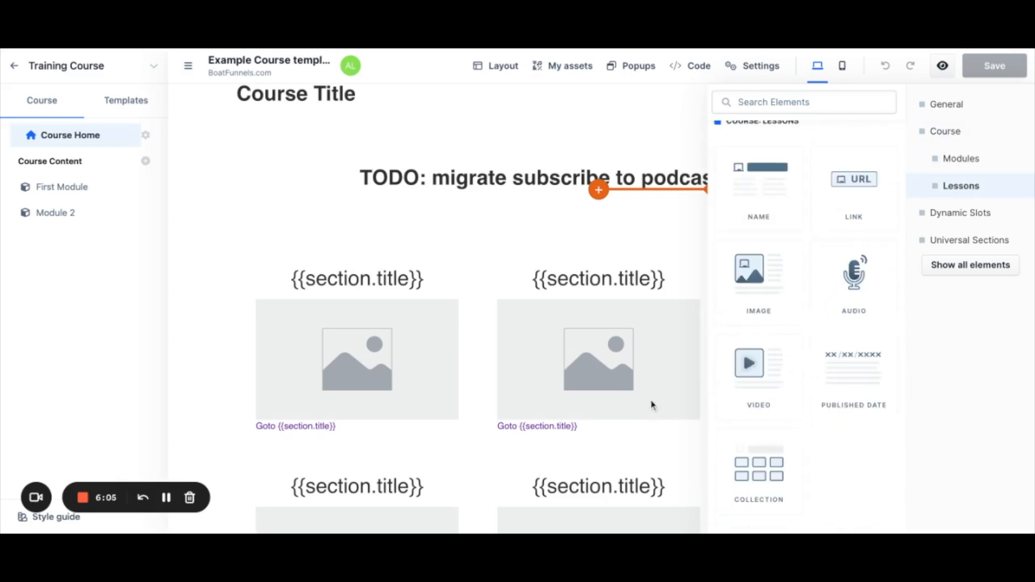
scroll(755, 280, up, 1)
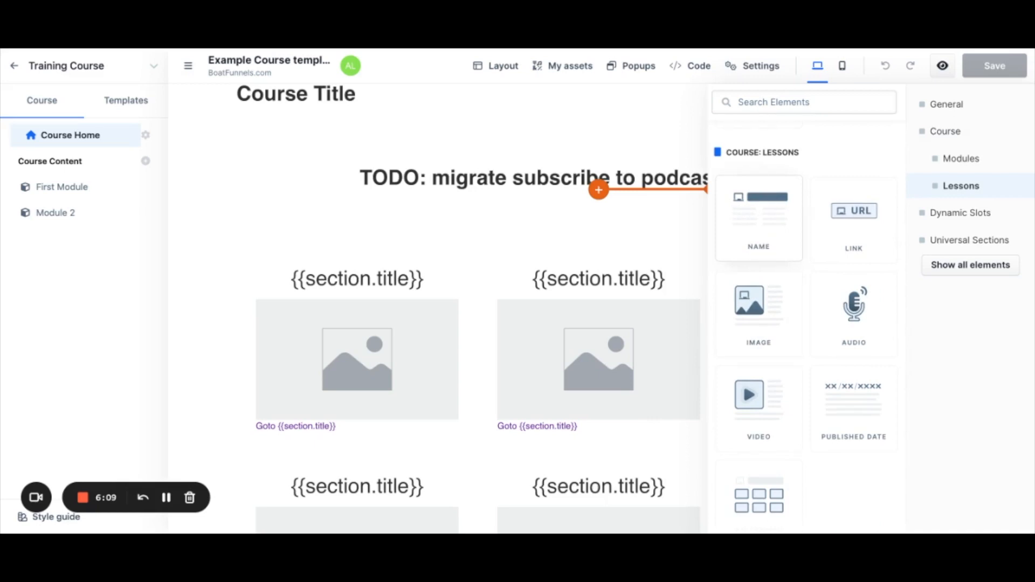
scroll(755, 280, up, 8)
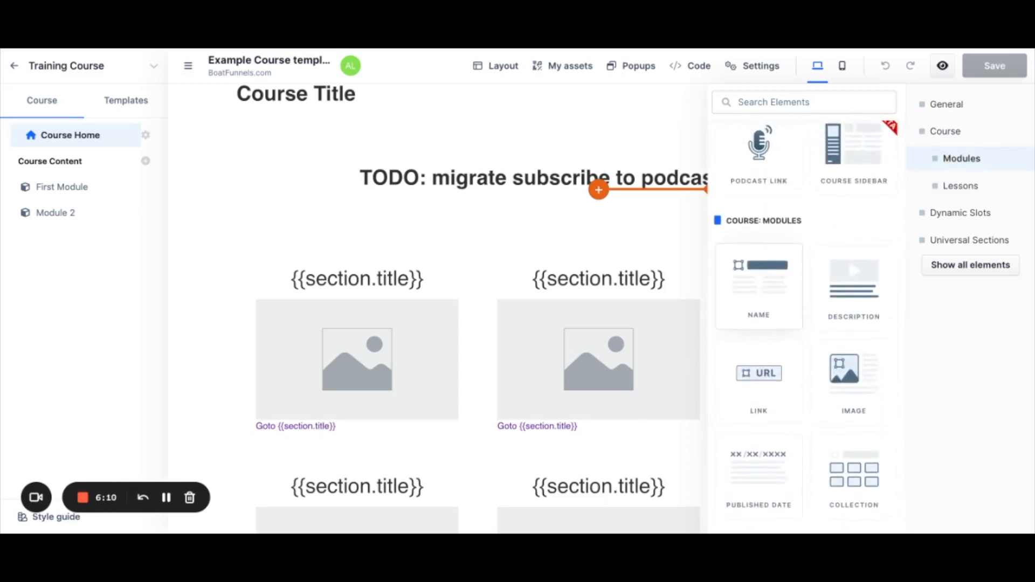
scroll(805, 319, up, 7)
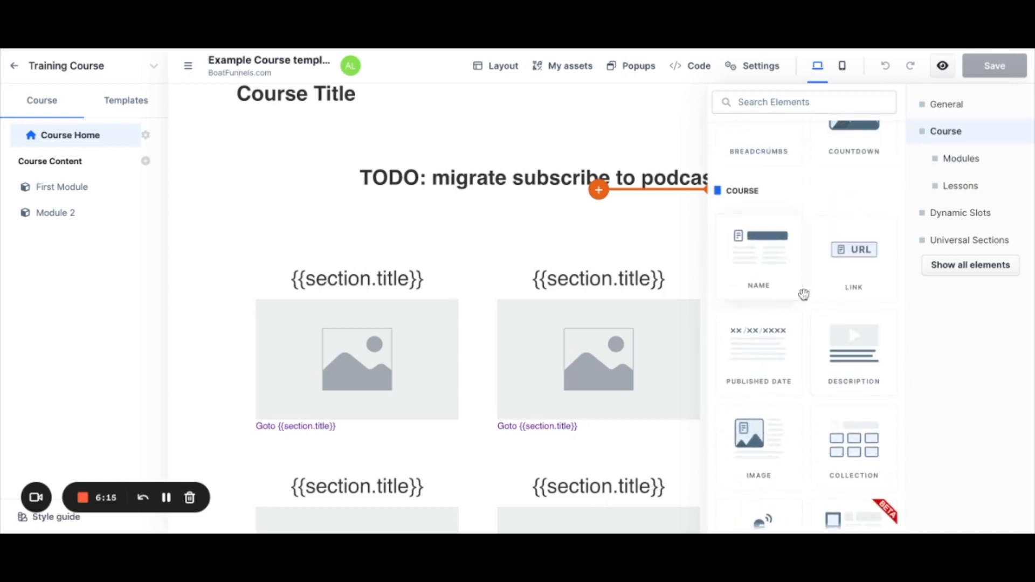
scroll(802, 294, down, 1)
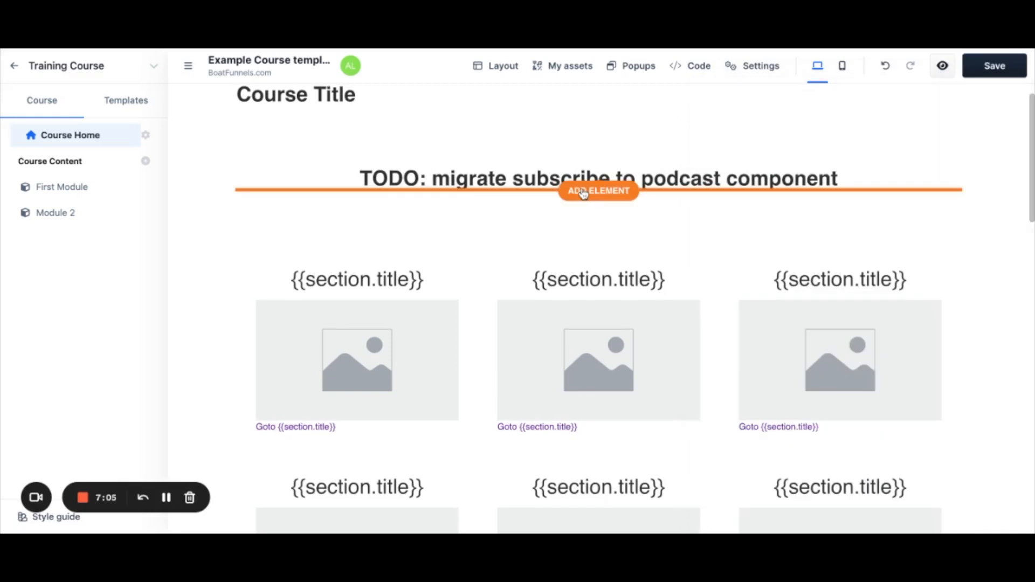
- Insert a course Collection with a 1-column row below the TODO headline on Course Home
click(583, 192)
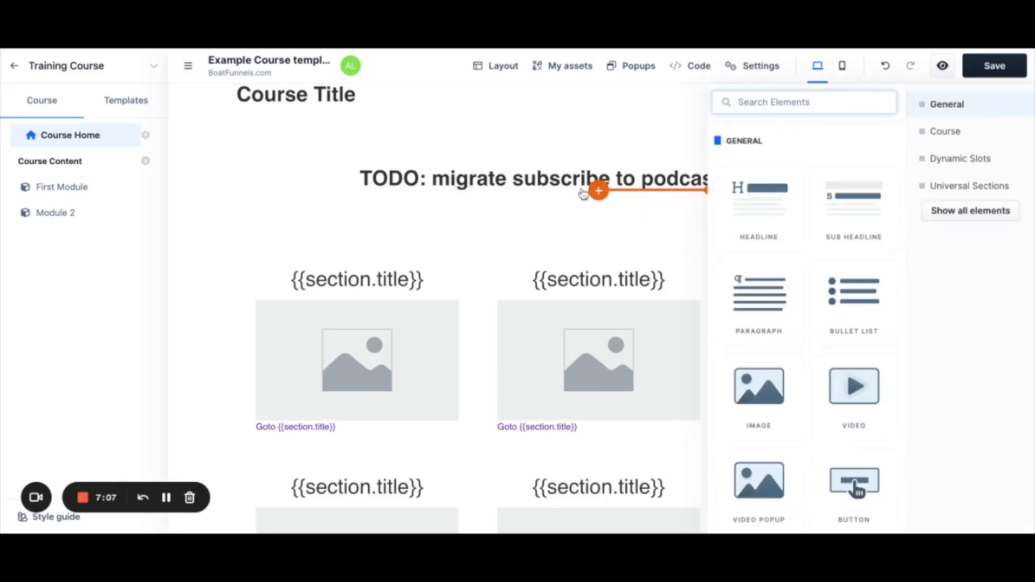
scroll(827, 194, down, 3)
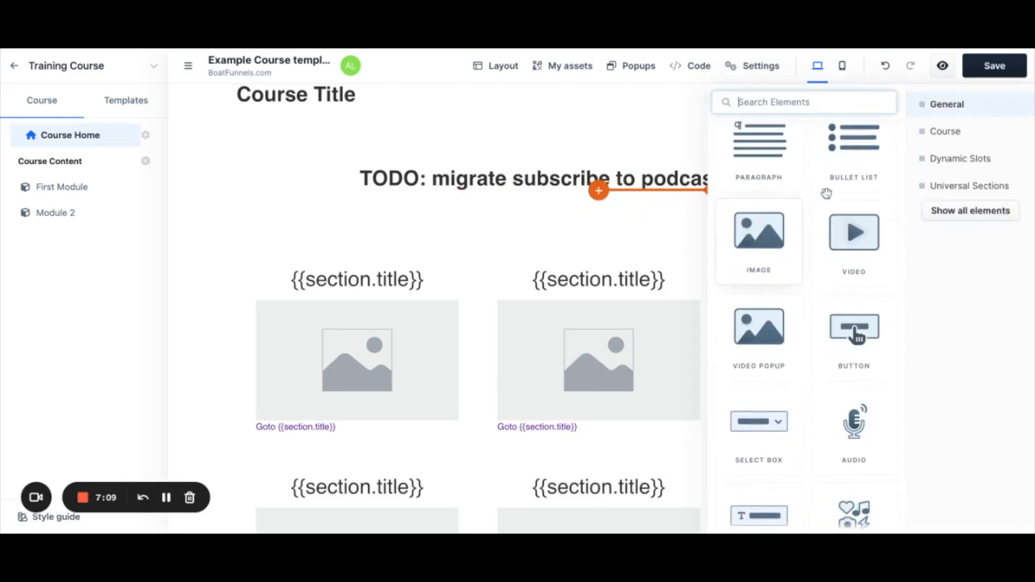
click(933, 138)
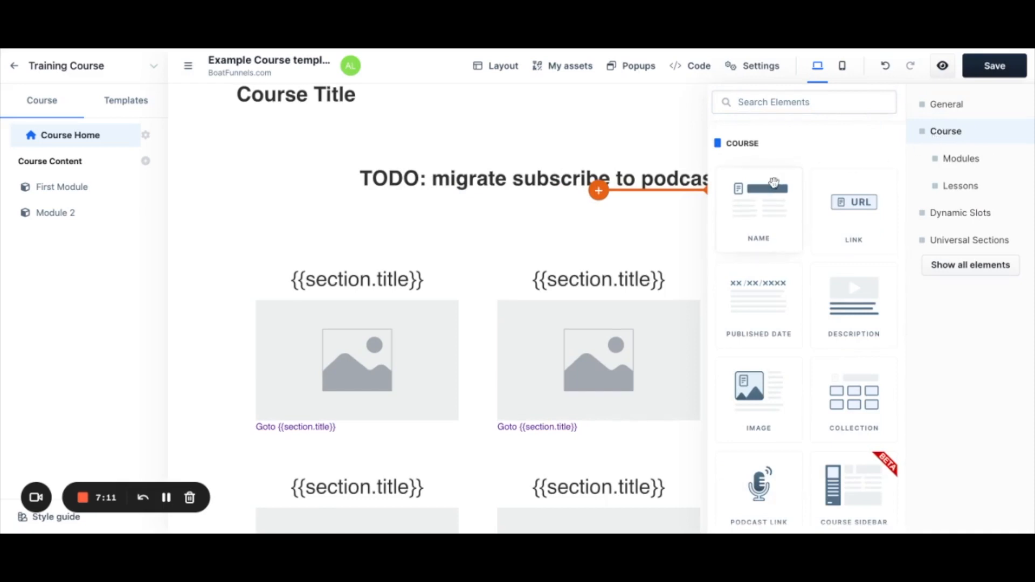
scroll(765, 183, down, 1)
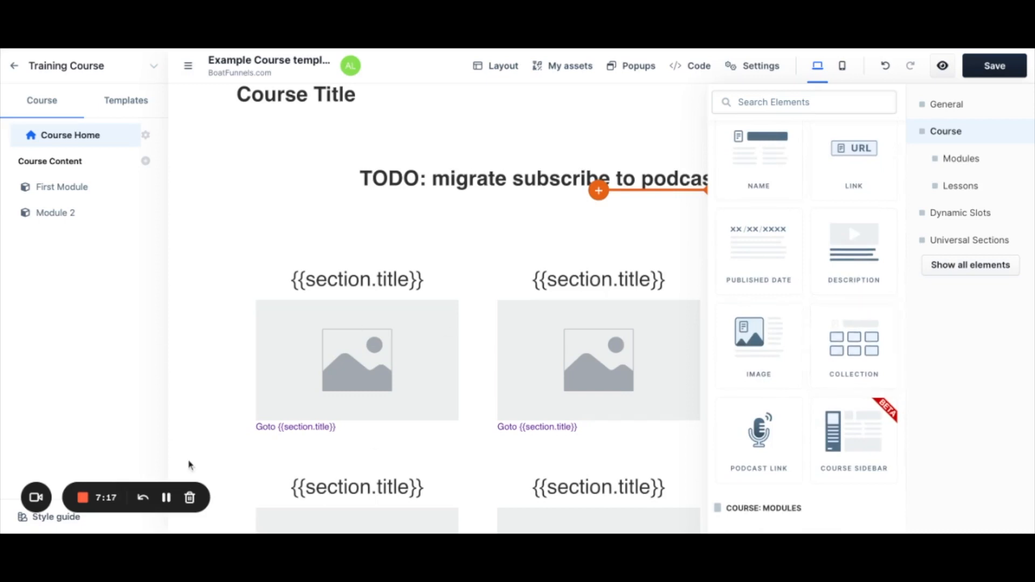
click(854, 333)
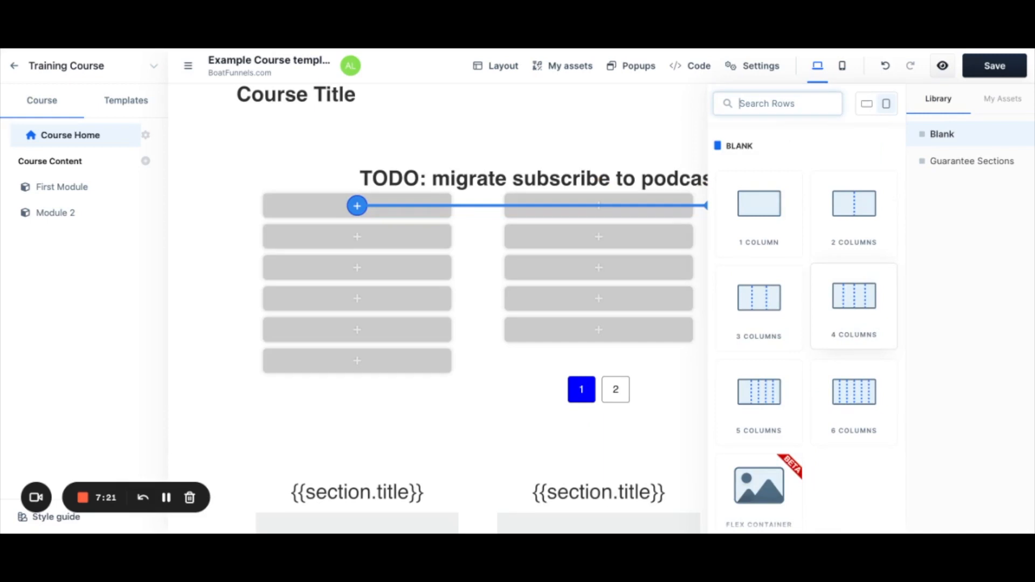
click(781, 226)
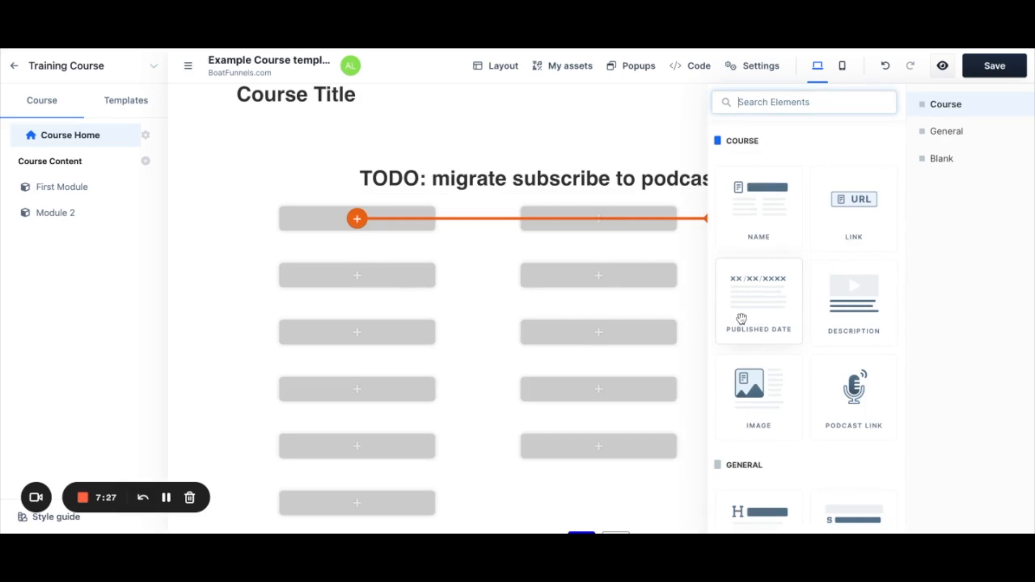
- Fill the collection's column with the course Published Date, Description, Image and Link elements
click(741, 318)
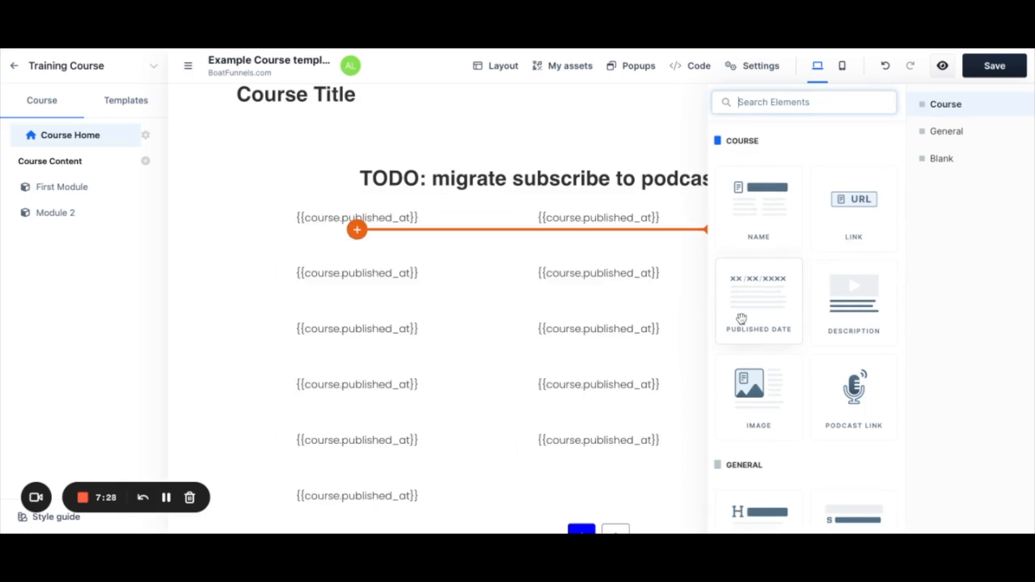
click(844, 316)
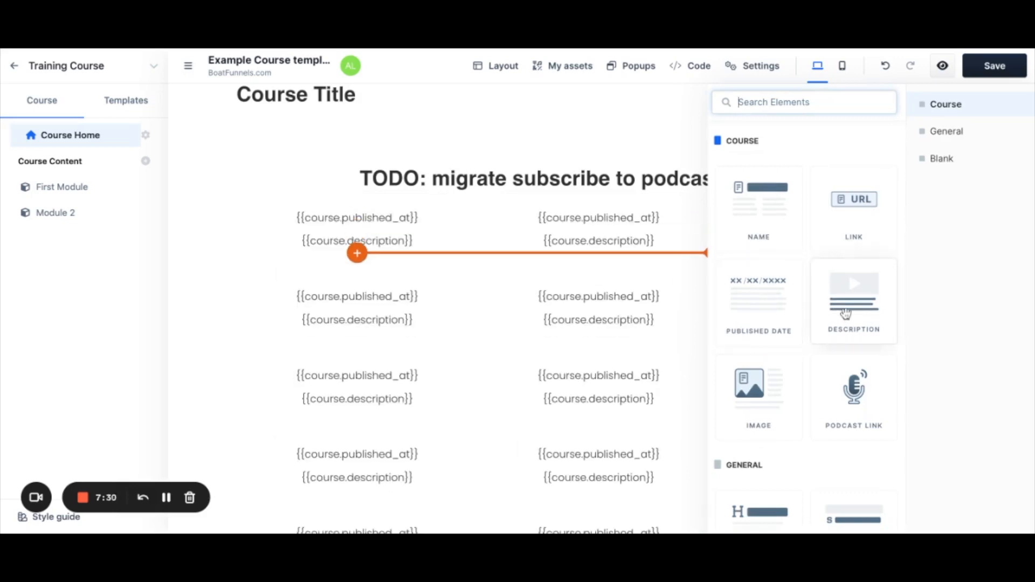
click(770, 370)
scroll(771, 371, down, 2)
scroll(772, 372, down, 1)
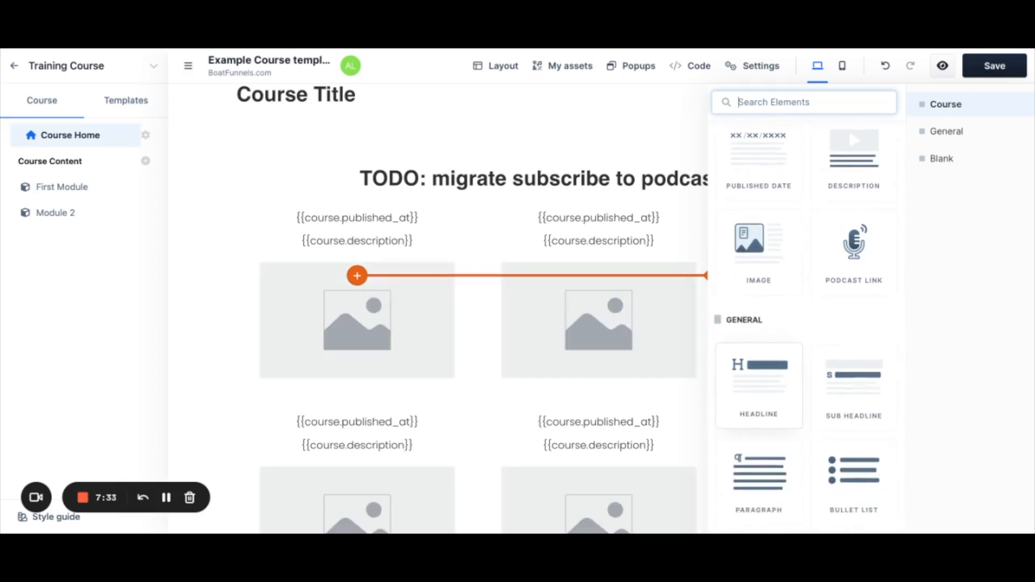
scroll(772, 372, up, 5)
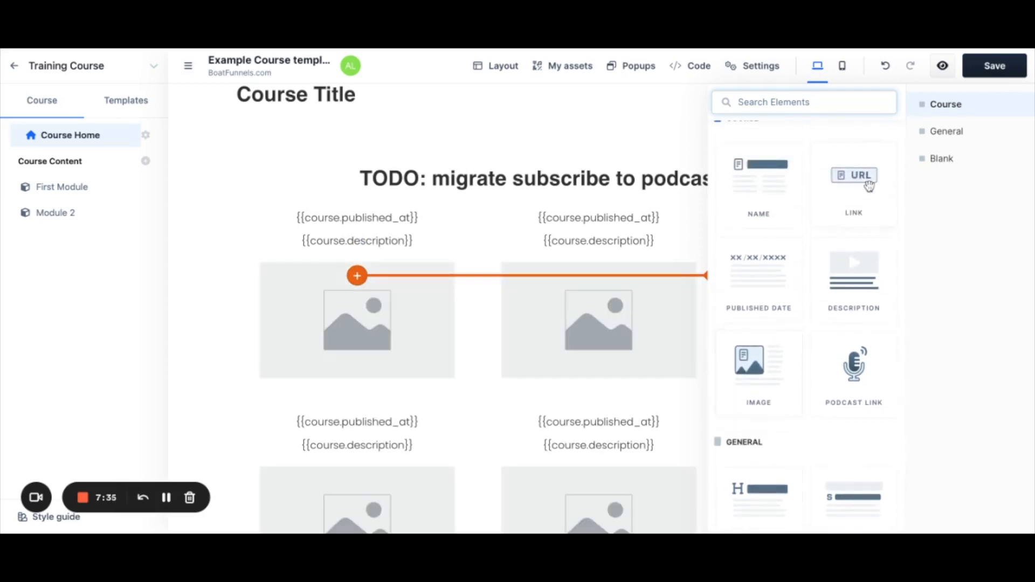
click(870, 186)
click(635, 199)
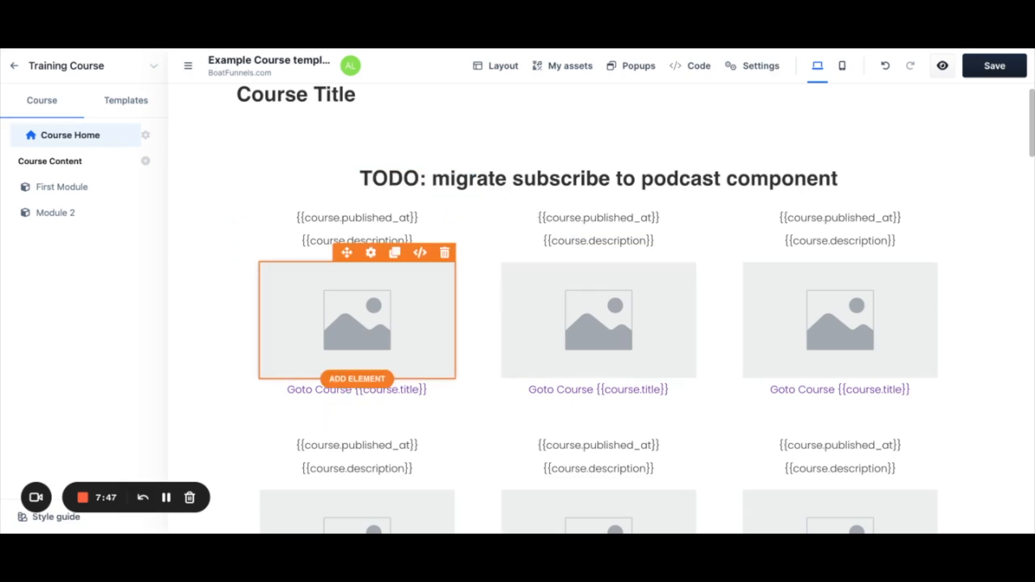
- Open Lesson Introduction under First Module and read the notice about dynamic content in its lesson template
click(59, 186)
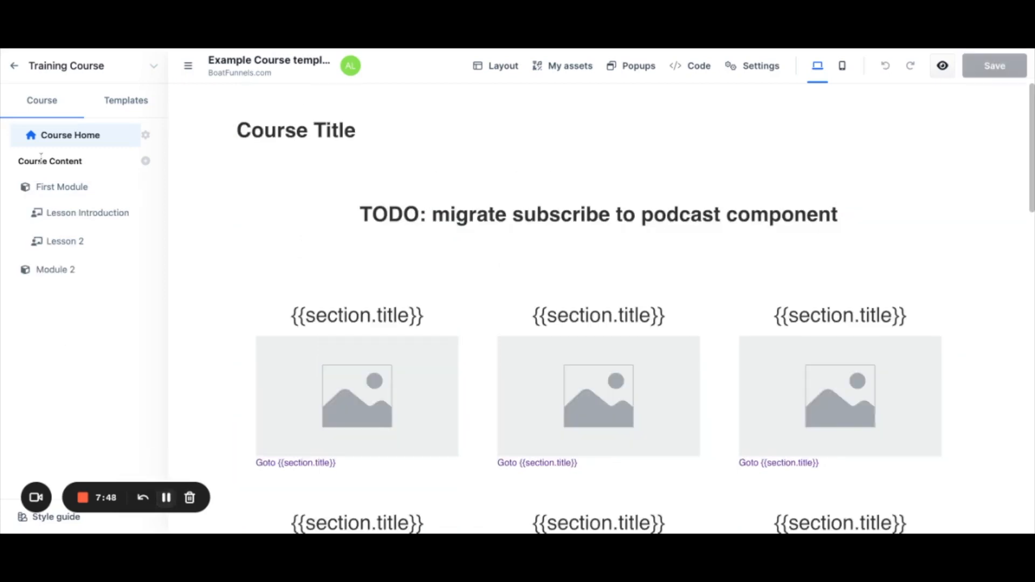
click(69, 194)
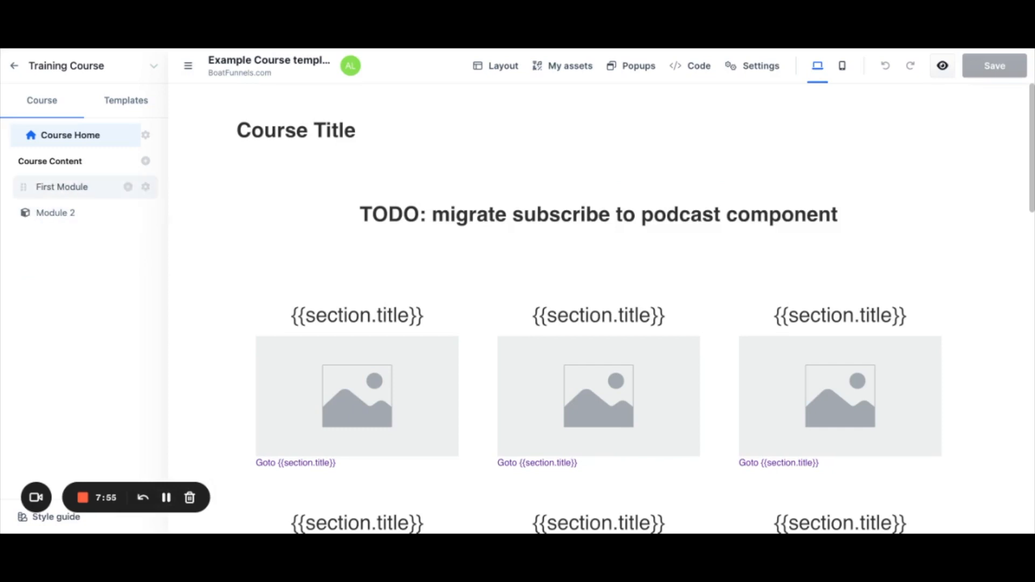
click(63, 195)
click(68, 215)
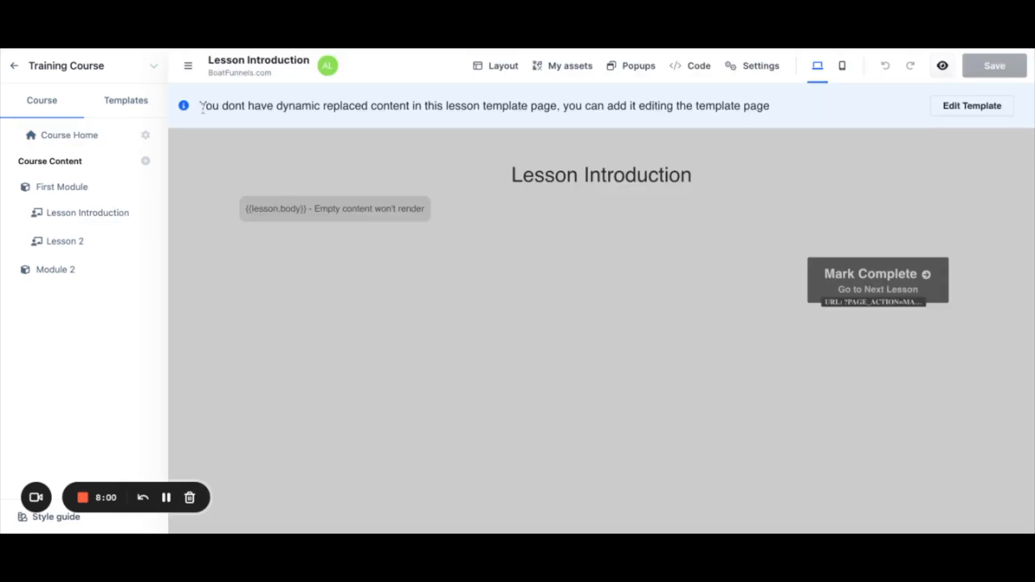
drag(201, 106, 770, 106)
click(771, 107)
- Look up the course's page templates and open the Default Module Page template for editing
click(116, 108)
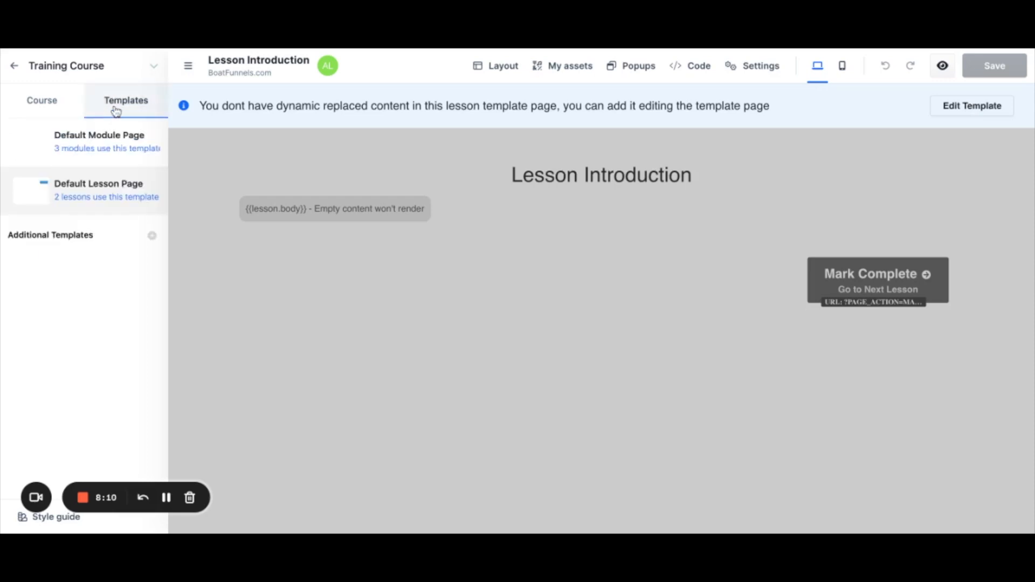
click(37, 194)
click(49, 157)
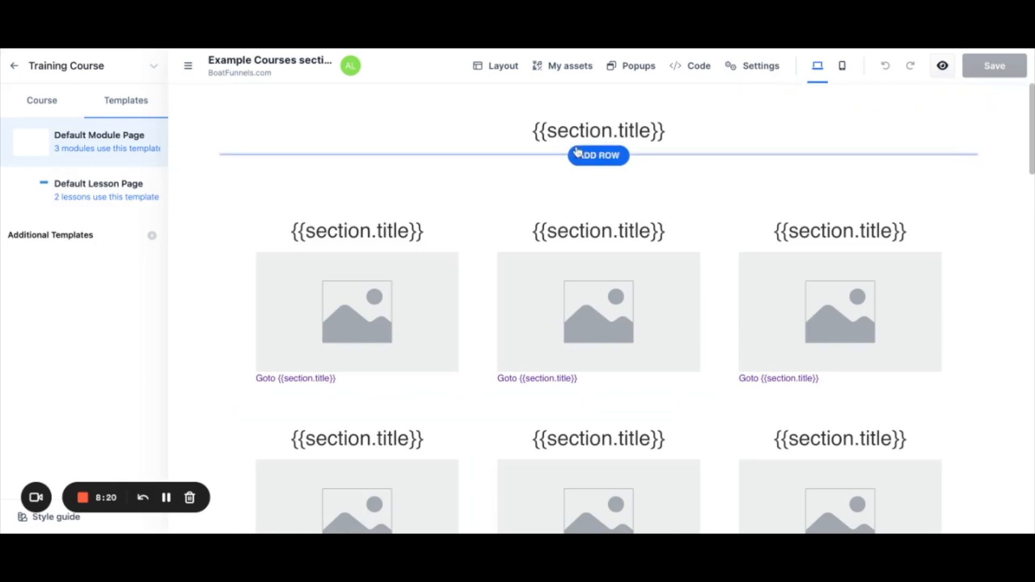
- Insert a modules Collection with a 1-column row below the section title on the Default Module Page template
click(593, 147)
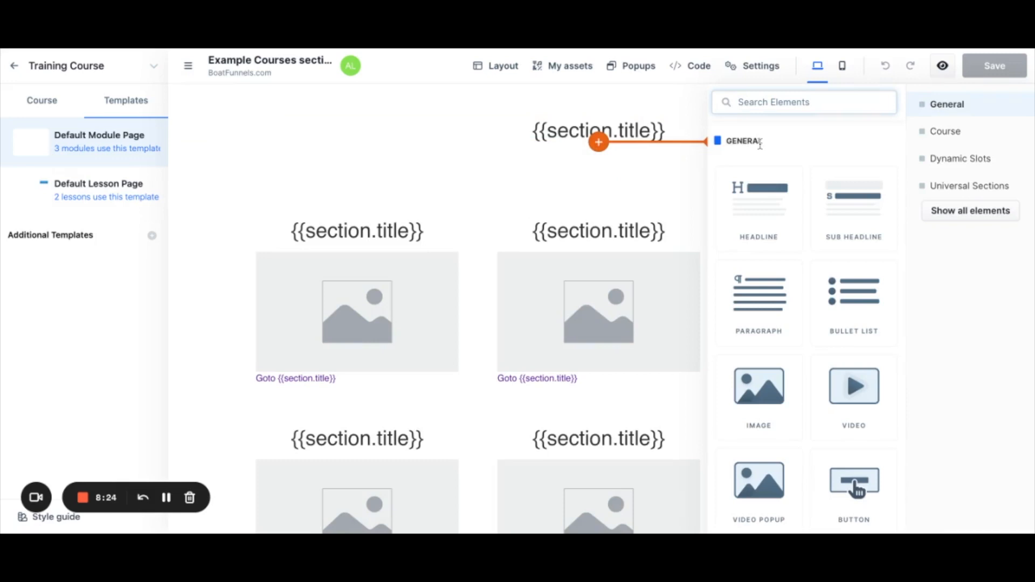
click(976, 135)
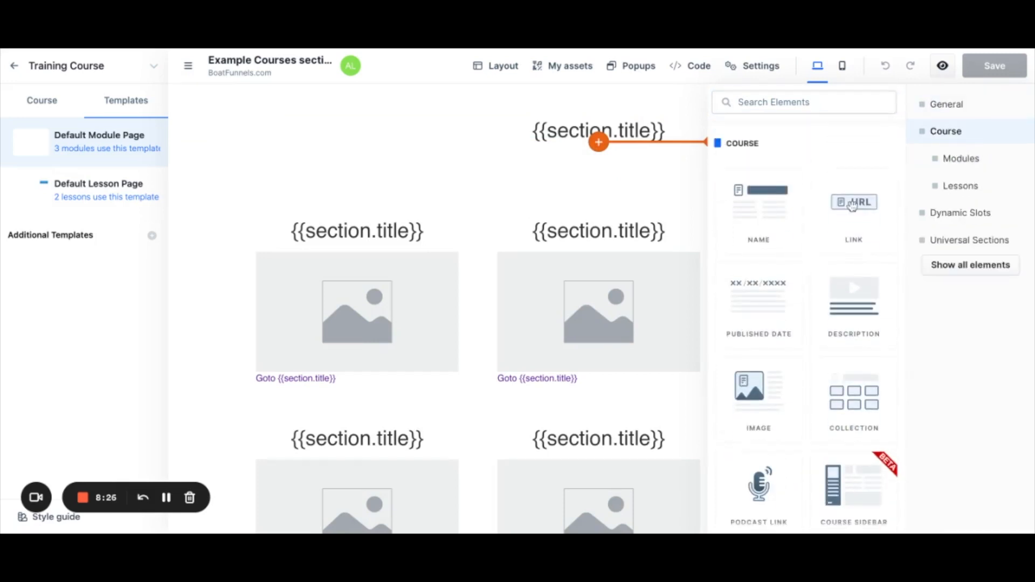
scroll(793, 210, down, 8)
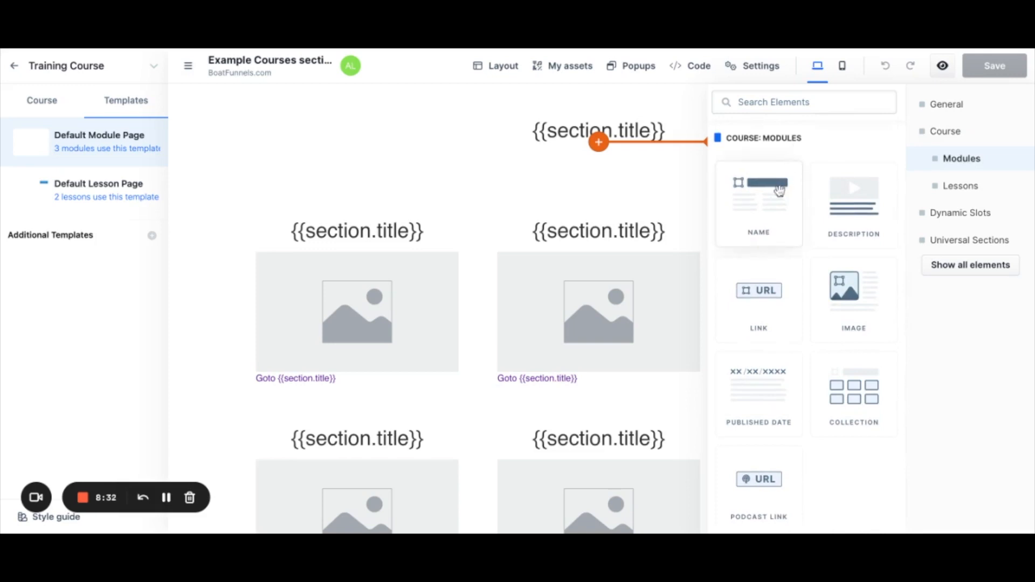
click(835, 391)
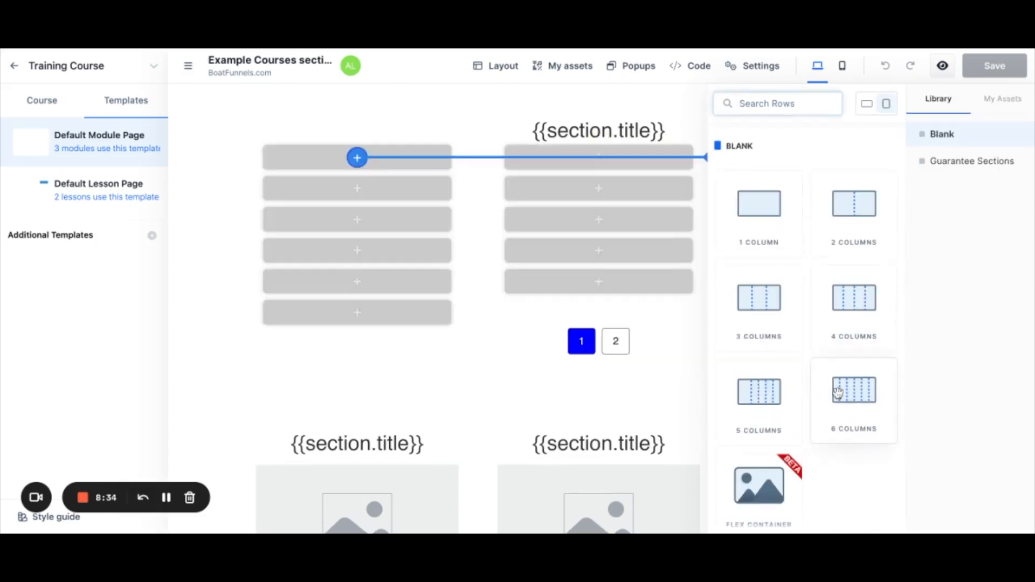
click(755, 237)
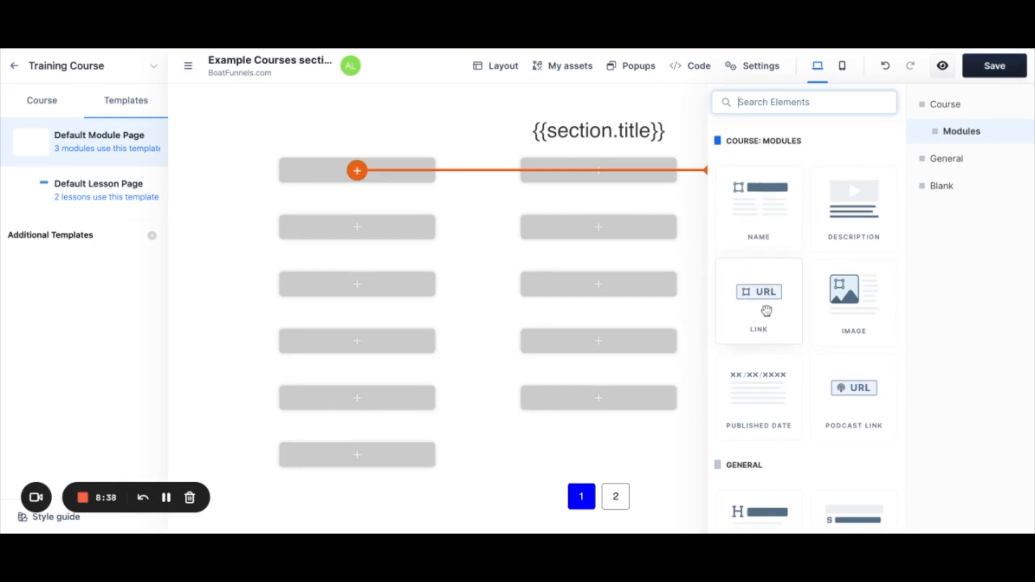
- Fill the collection's column with the module Name and Image elements and save the module template
click(796, 235)
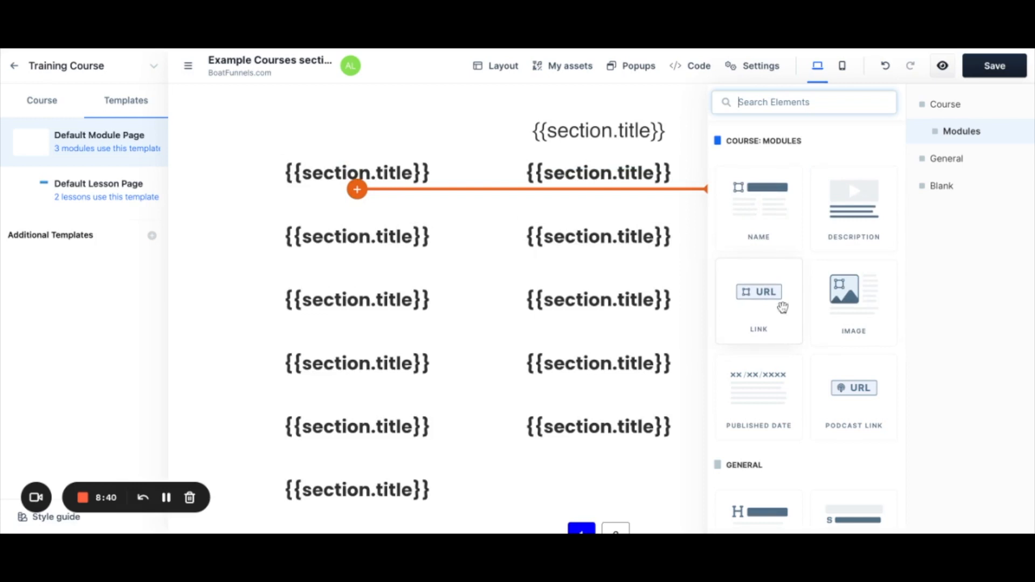
click(829, 310)
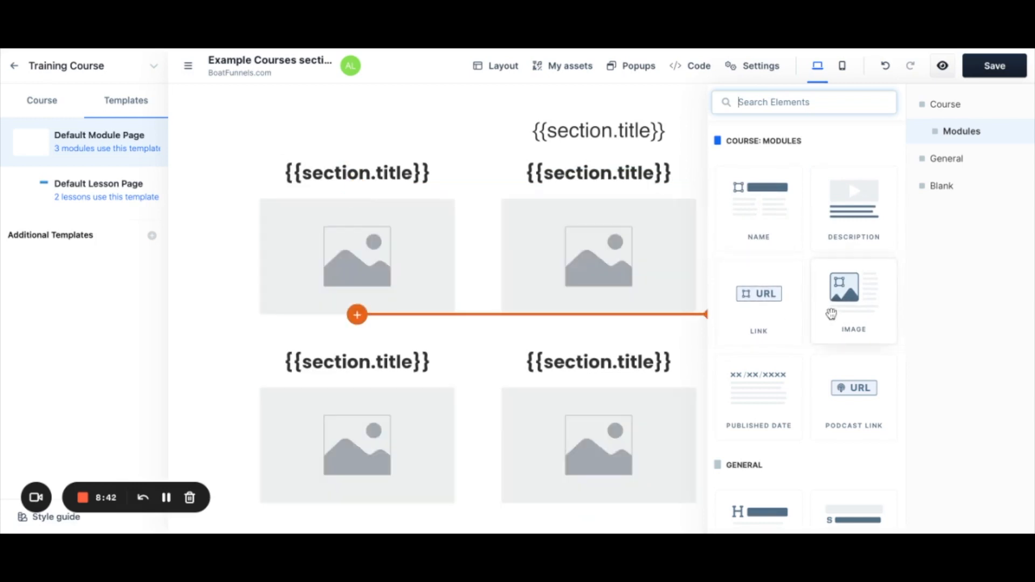
click(641, 301)
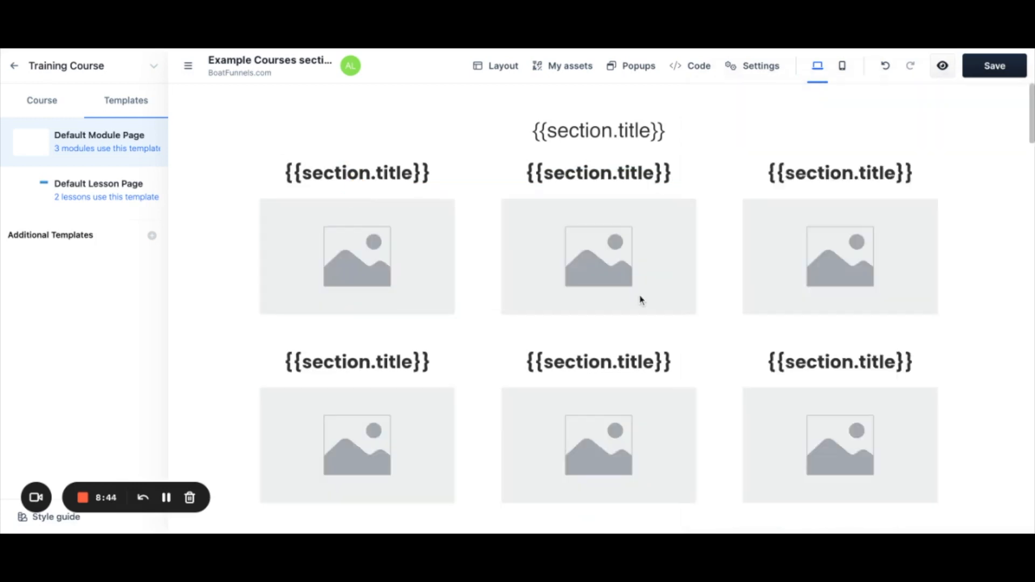
click(572, 286)
scroll(572, 286, down, 4)
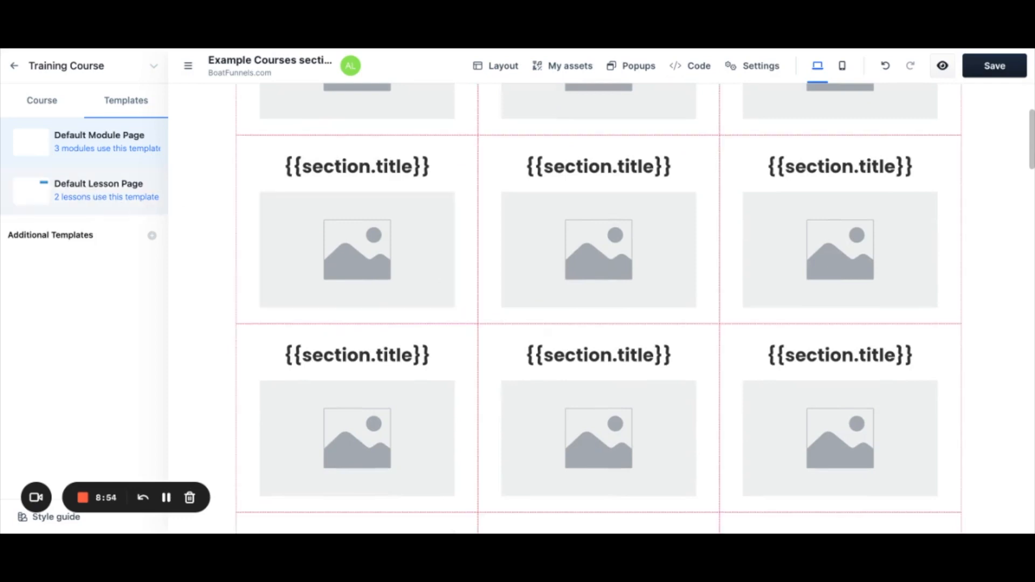
click(1001, 68)
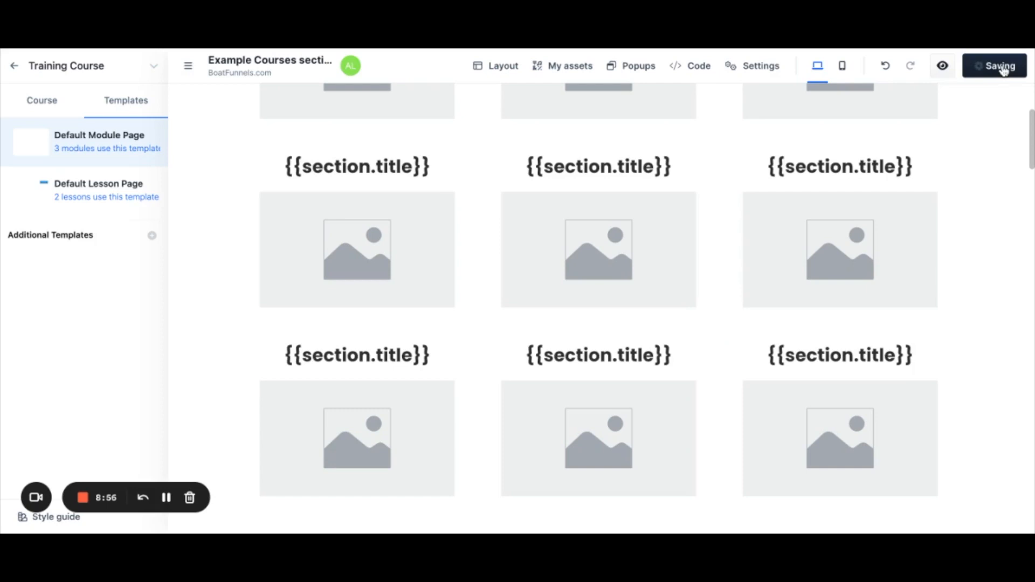
- Open the Default Lesson Page template and review the settings of its Mark Complete button
click(77, 198)
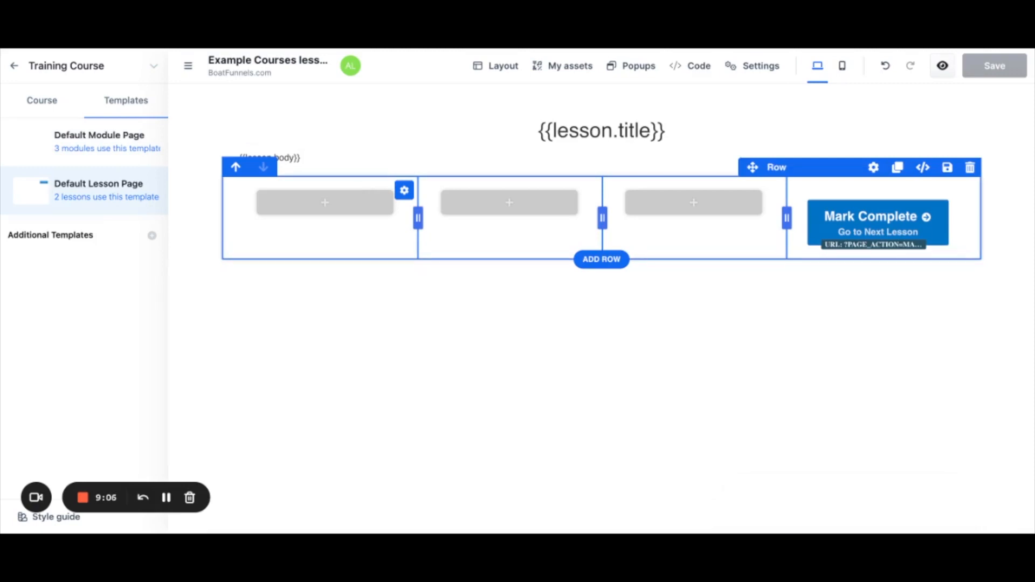
click(913, 228)
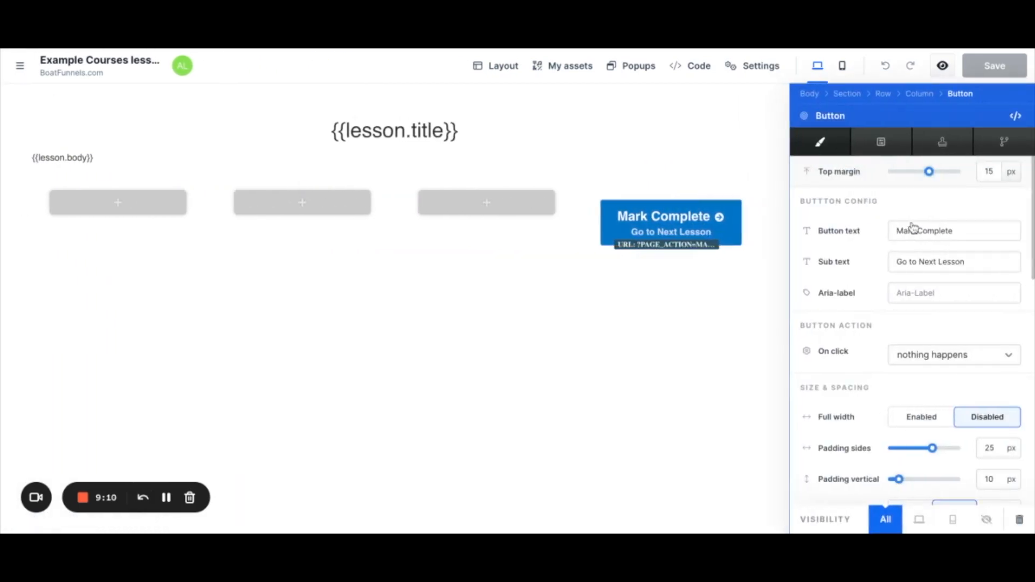
scroll(915, 260, down, 1)
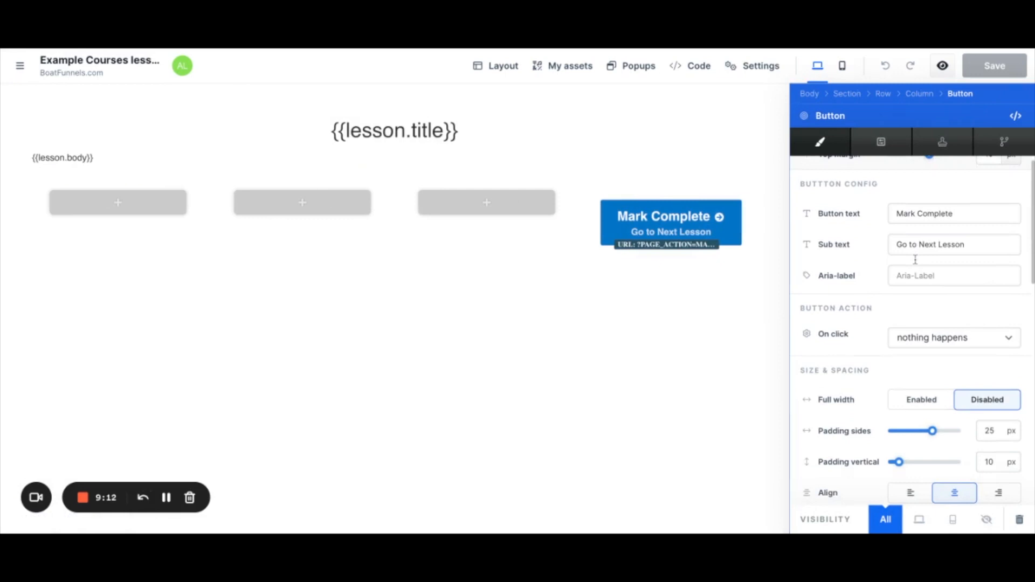
click(642, 357)
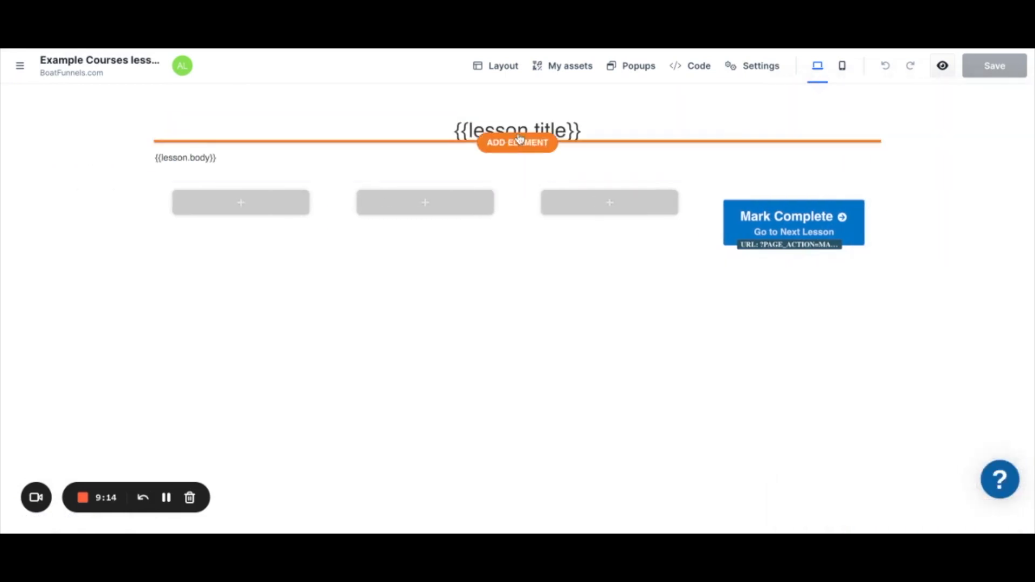
- Look through the lesson elements available for insertion below the lesson title, without adding any
click(518, 142)
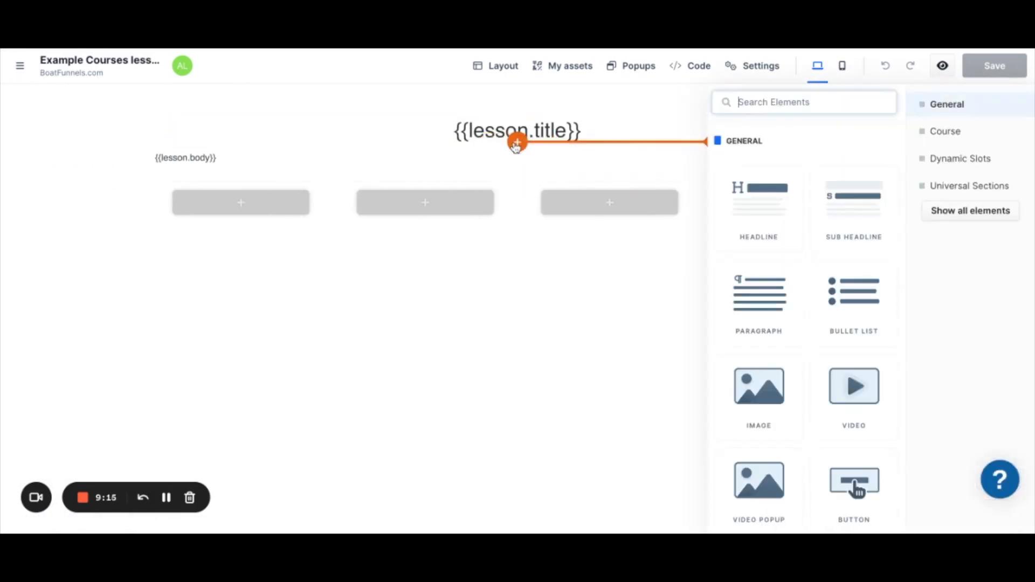
click(941, 133)
scroll(774, 235, down, 10)
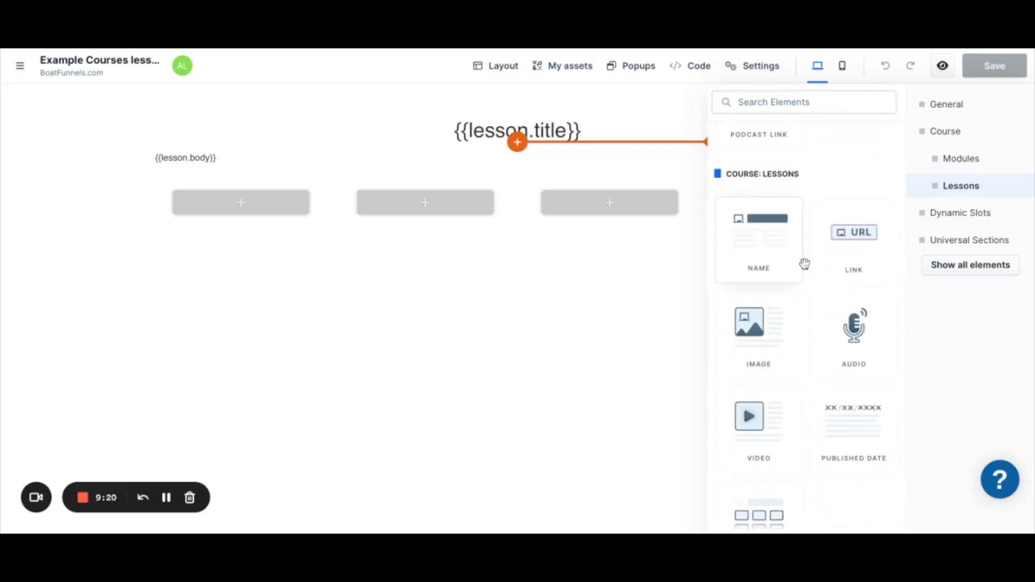
scroll(744, 324, down, 1)
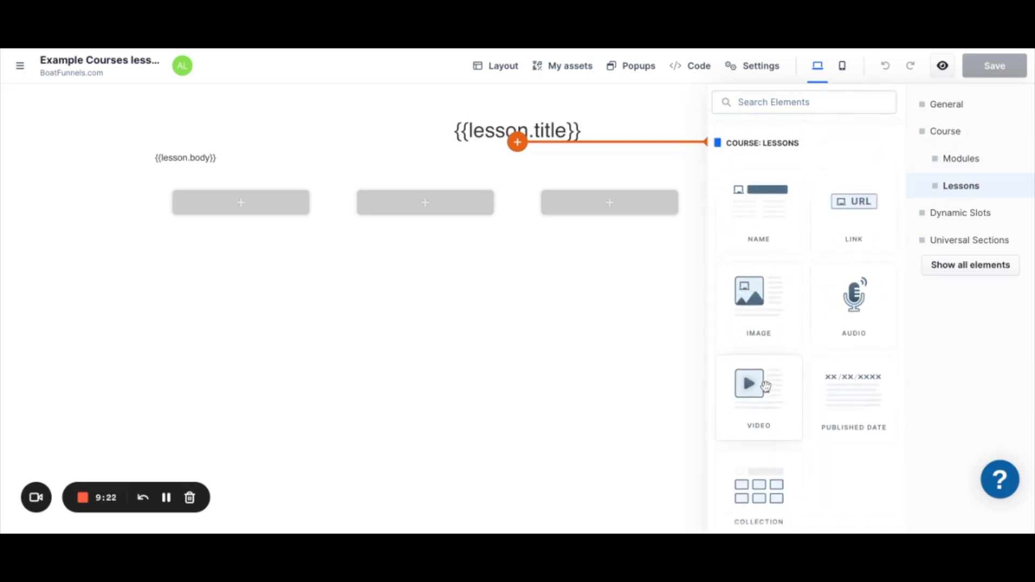
scroll(832, 386, down, 2)
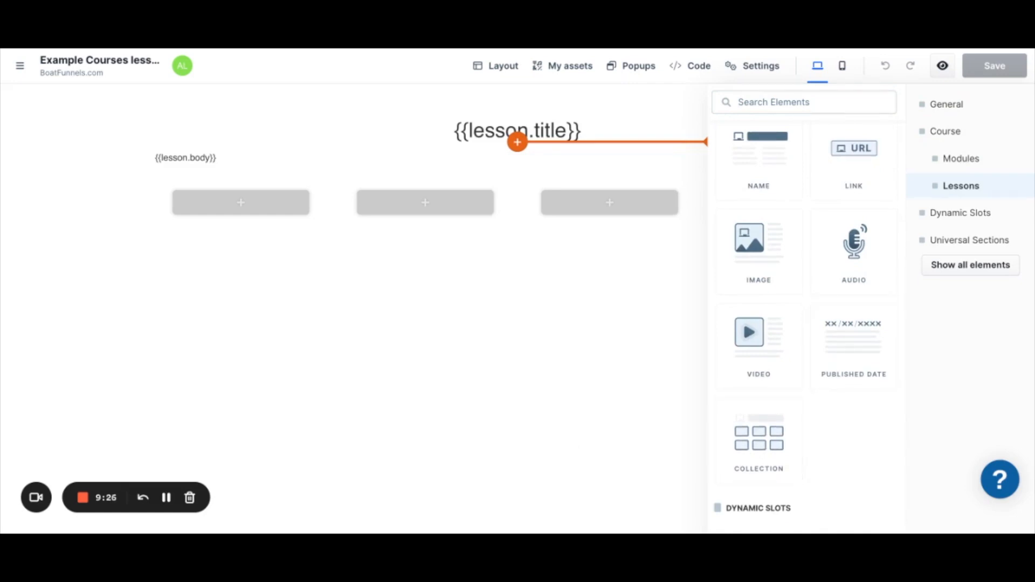
click(580, 446)
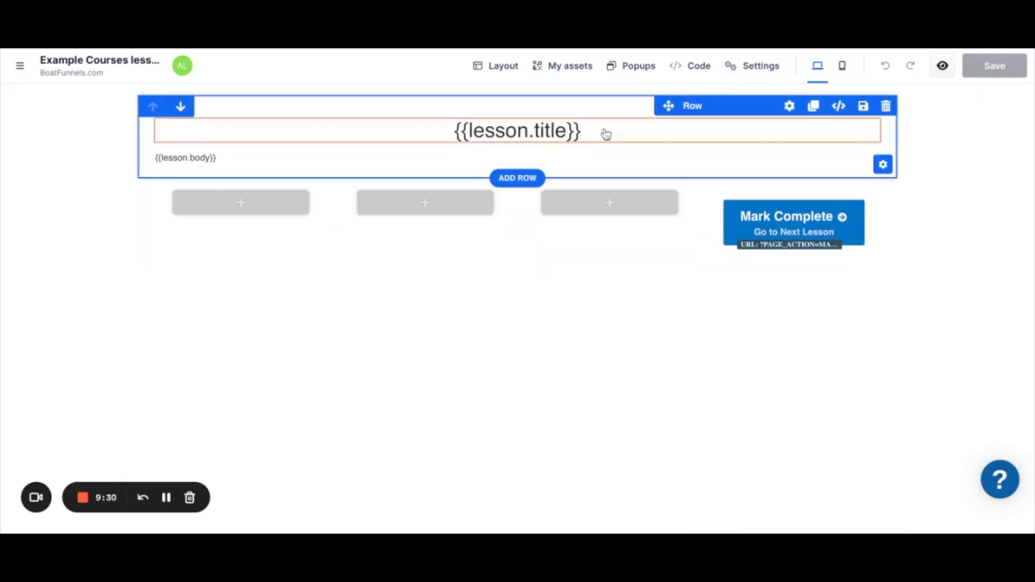
- Give the row holding the lesson title and body a light pink background and save the lesson template
click(790, 106)
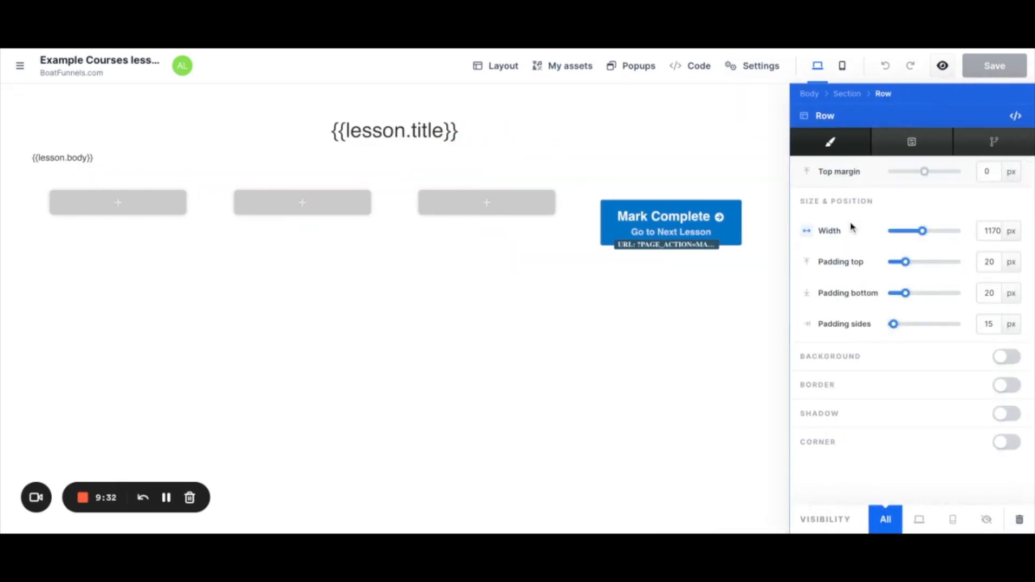
click(1007, 357)
scroll(971, 373, down, 1)
scroll(971, 372, down, 3)
click(941, 375)
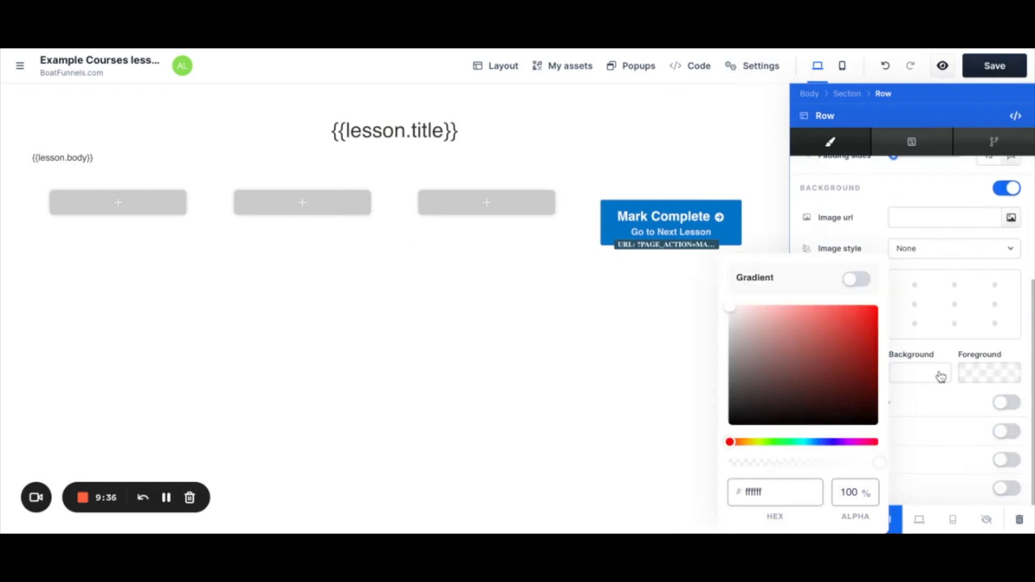
click(820, 316)
click(619, 320)
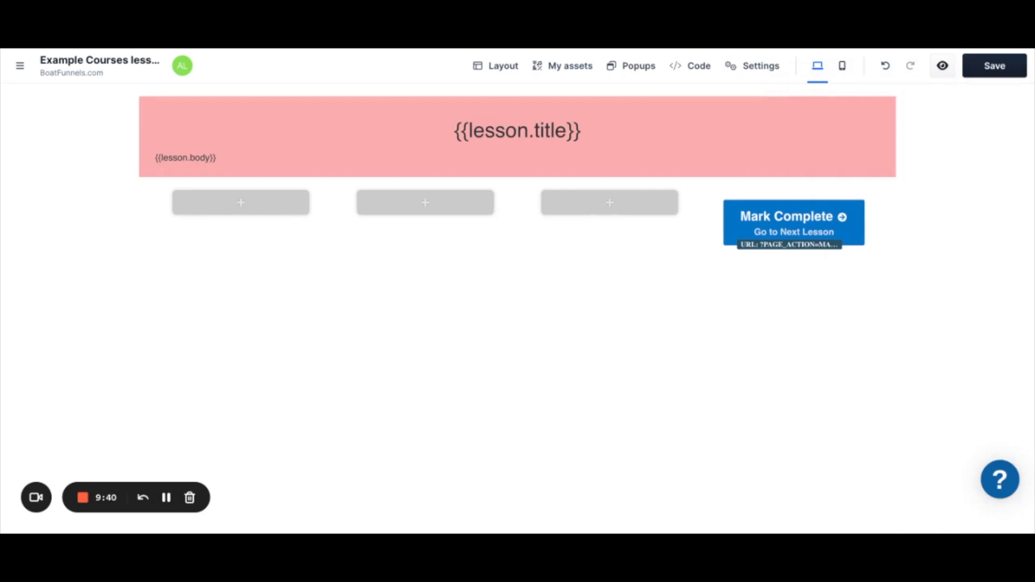
click(978, 69)
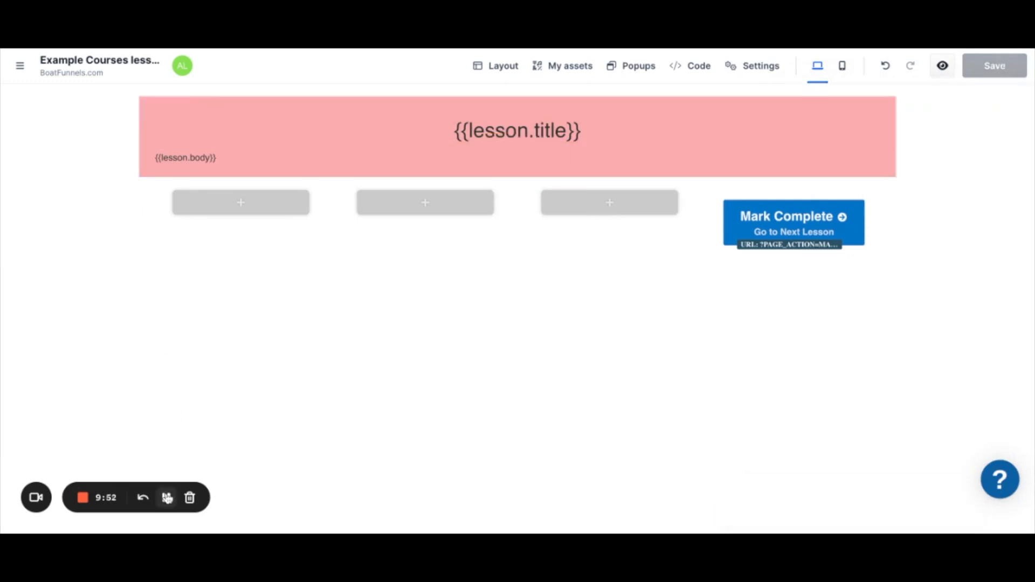
- Leave the template editor and return to the Training Course overview
click(20, 65)
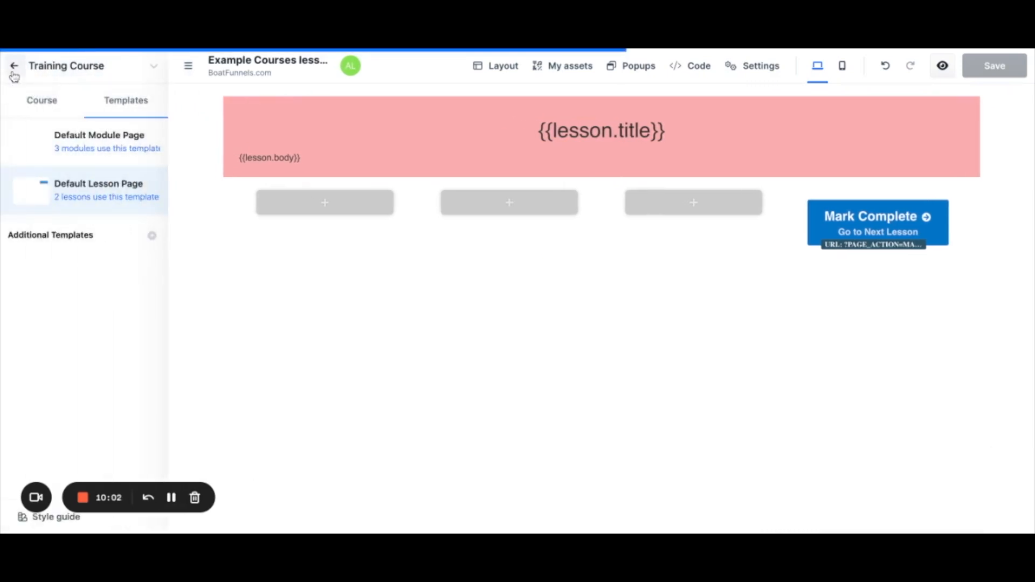
click(13, 73)
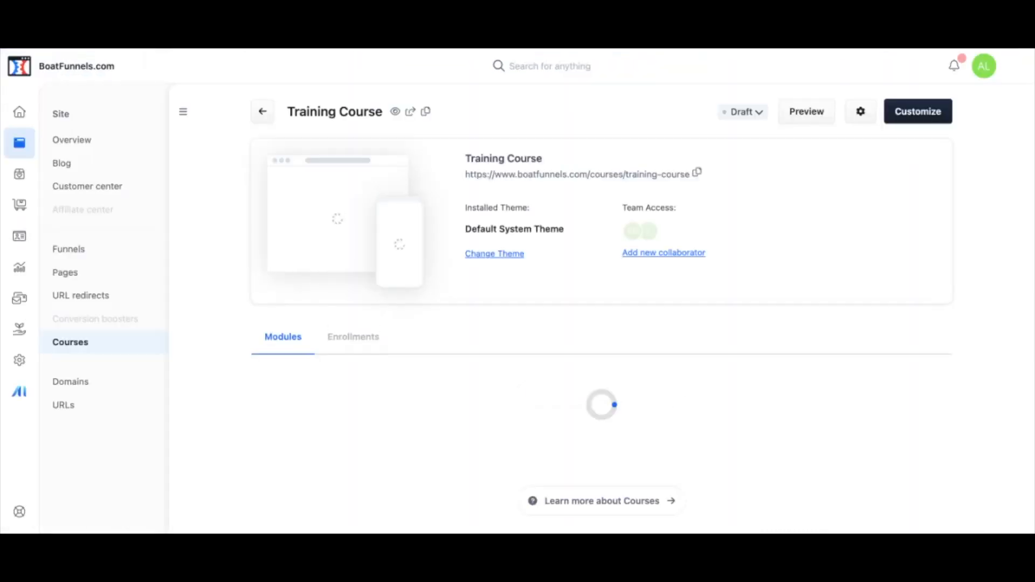